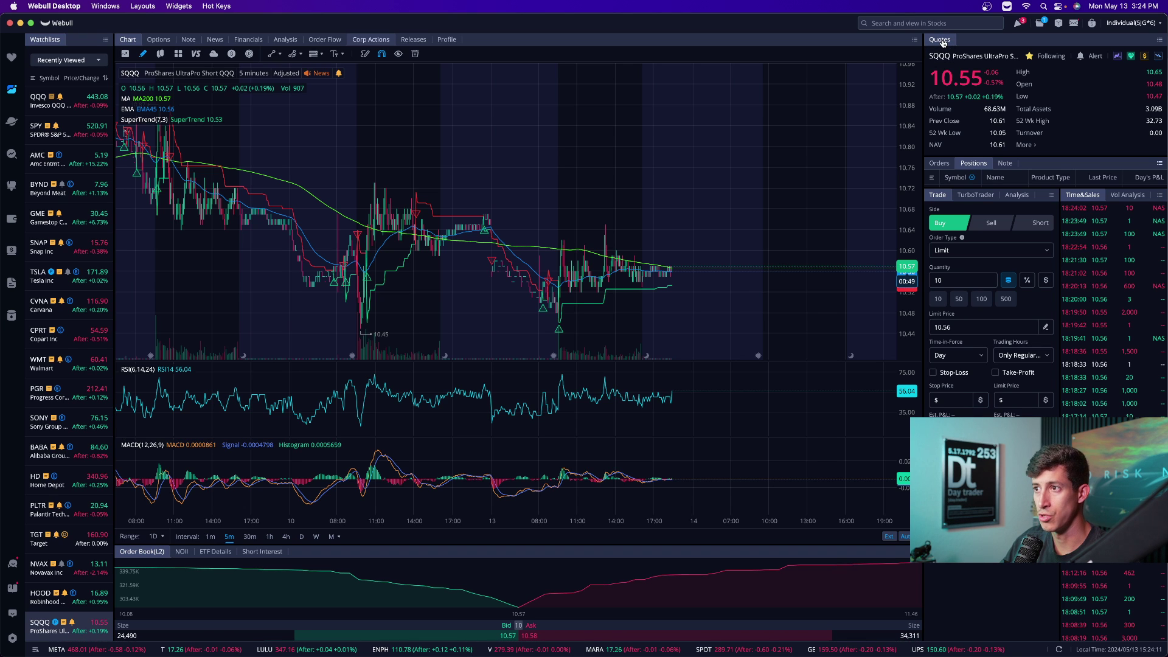
# Switch the workspace to HOOD and enlarge the Positions panel so the HOOD row shows.
pyautogui.moveTo(940, 48)
pyautogui.mouseDown()
pyautogui.moveTo(901, 89)
pyautogui.moveTo(797, 90)
pyautogui.moveTo(656, 231)
pyautogui.moveTo(964, 190)
pyautogui.moveTo(940, 44)
pyautogui.mouseUp()
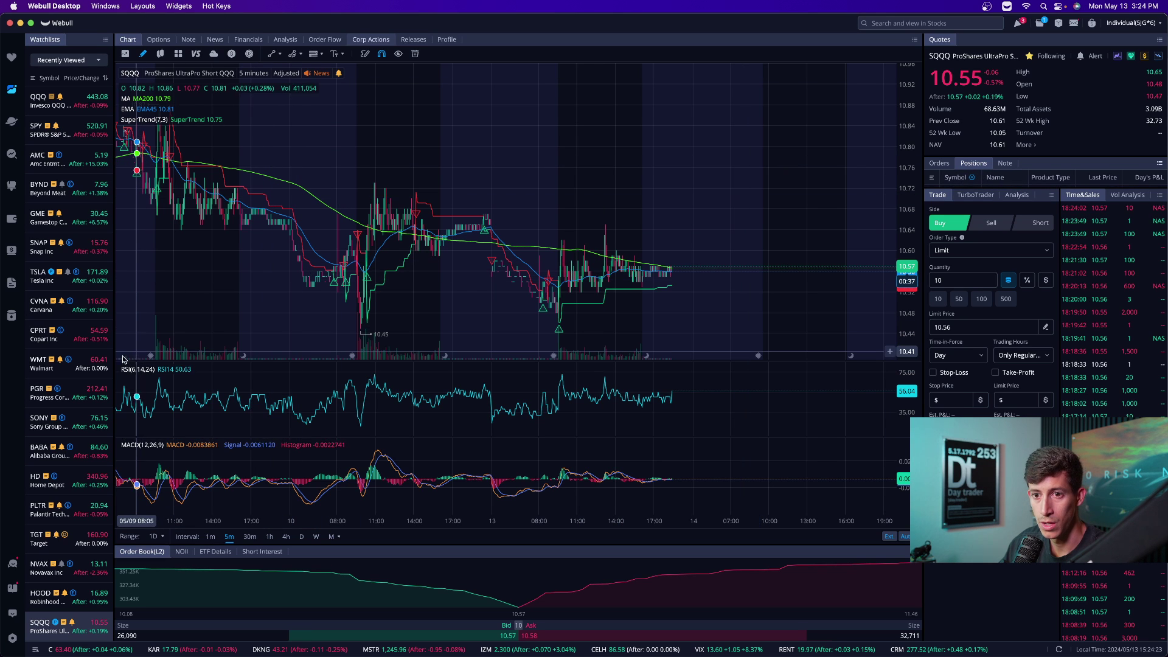
pyautogui.click(96, 598)
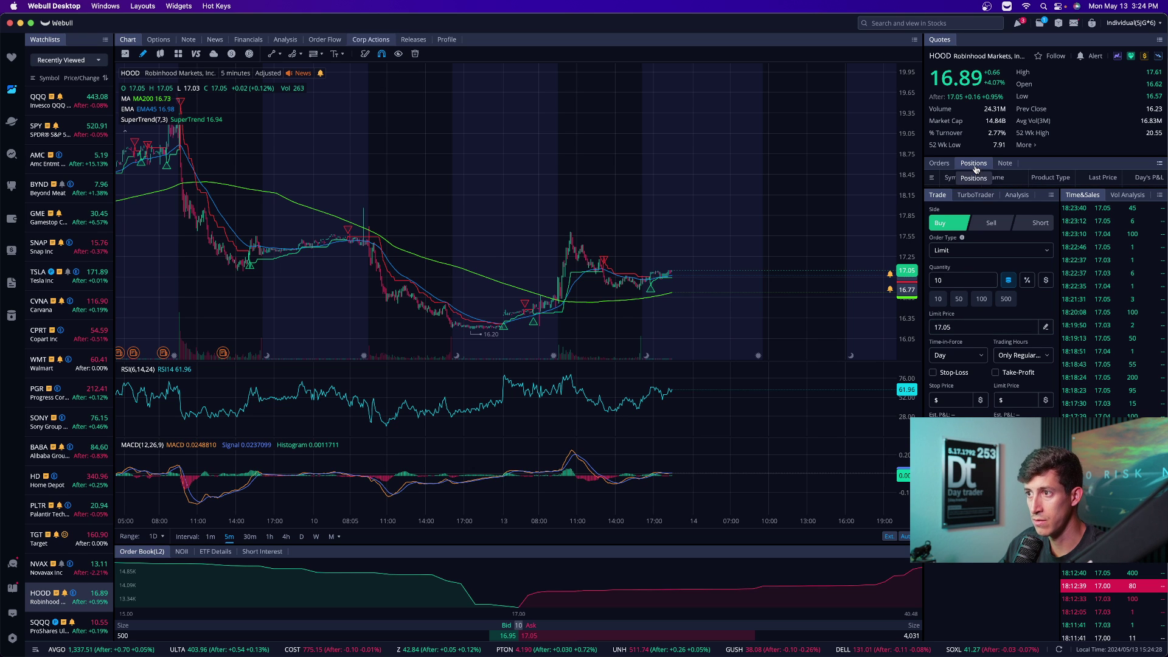
pyautogui.moveTo(998, 186); pyautogui.dragTo(1001, 204)
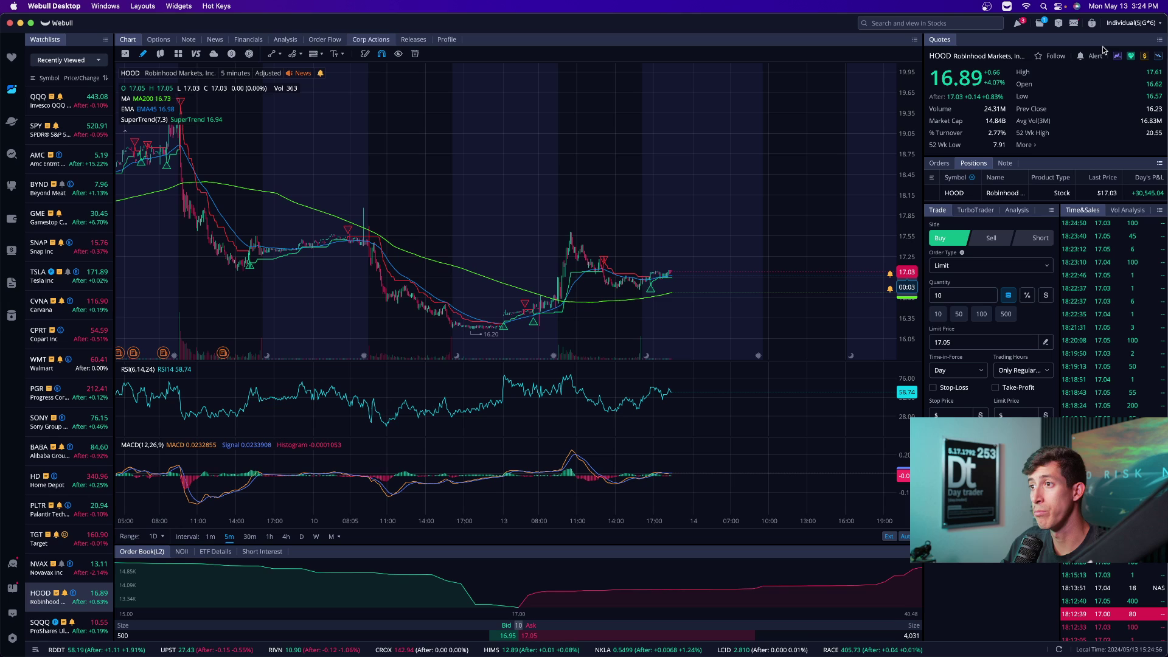
# Open the All Widgets catalogue and preview the Chart, Options and Quote widgets.
pyautogui.click(1160, 41)
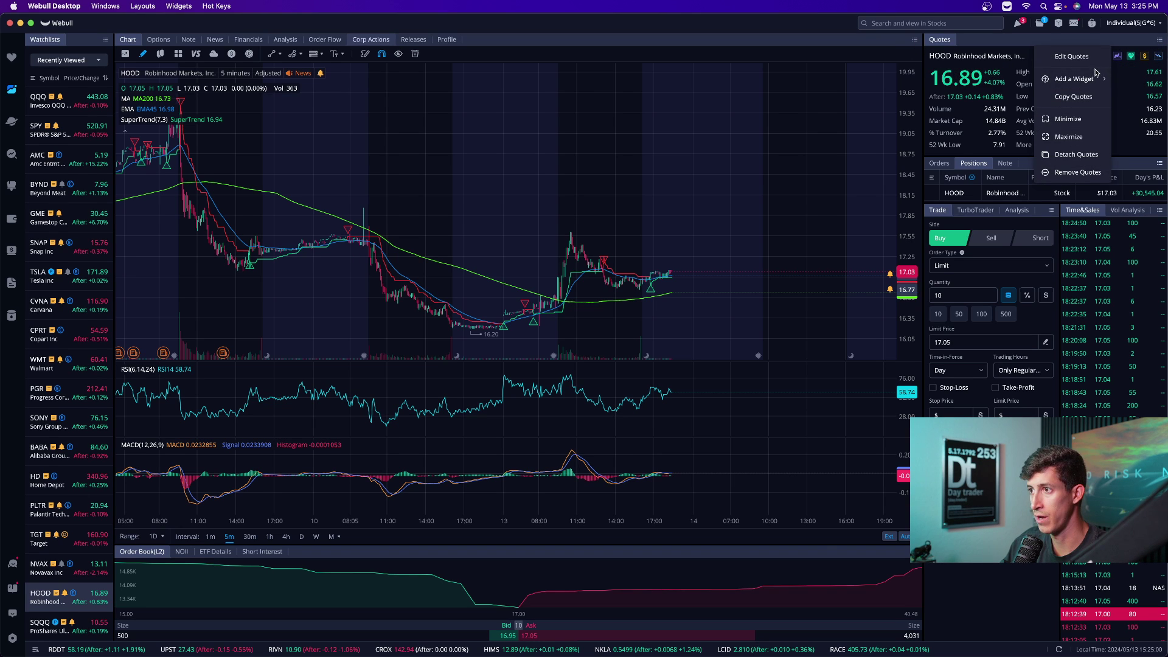
pyautogui.moveTo(1097, 78)
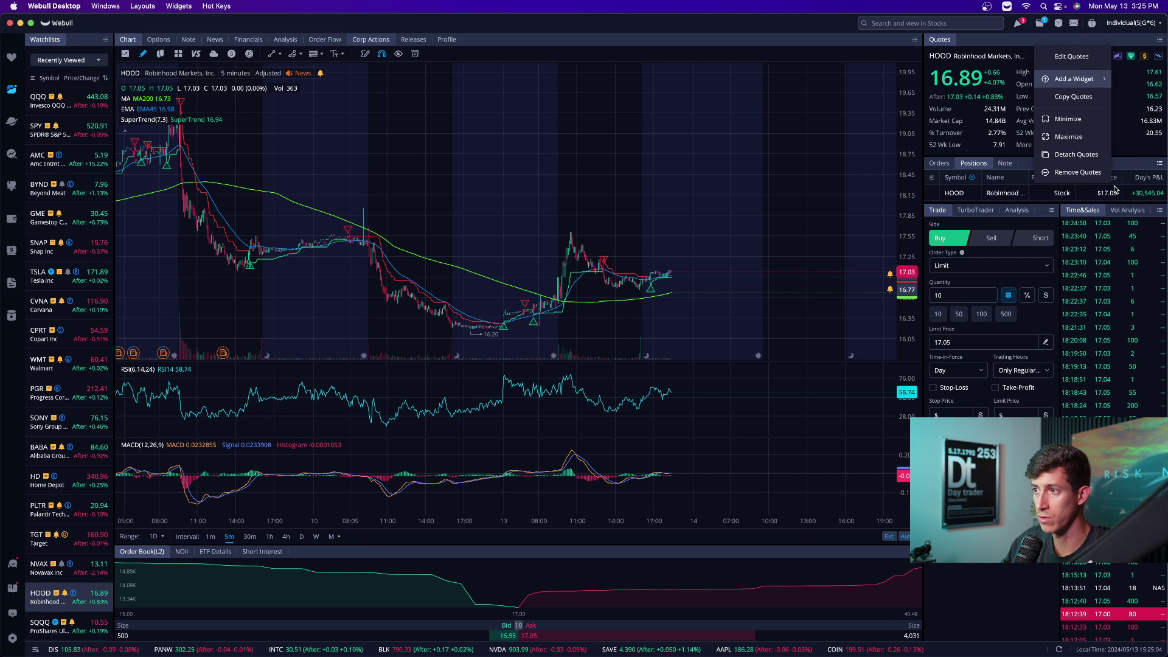
pyautogui.click(1074, 78)
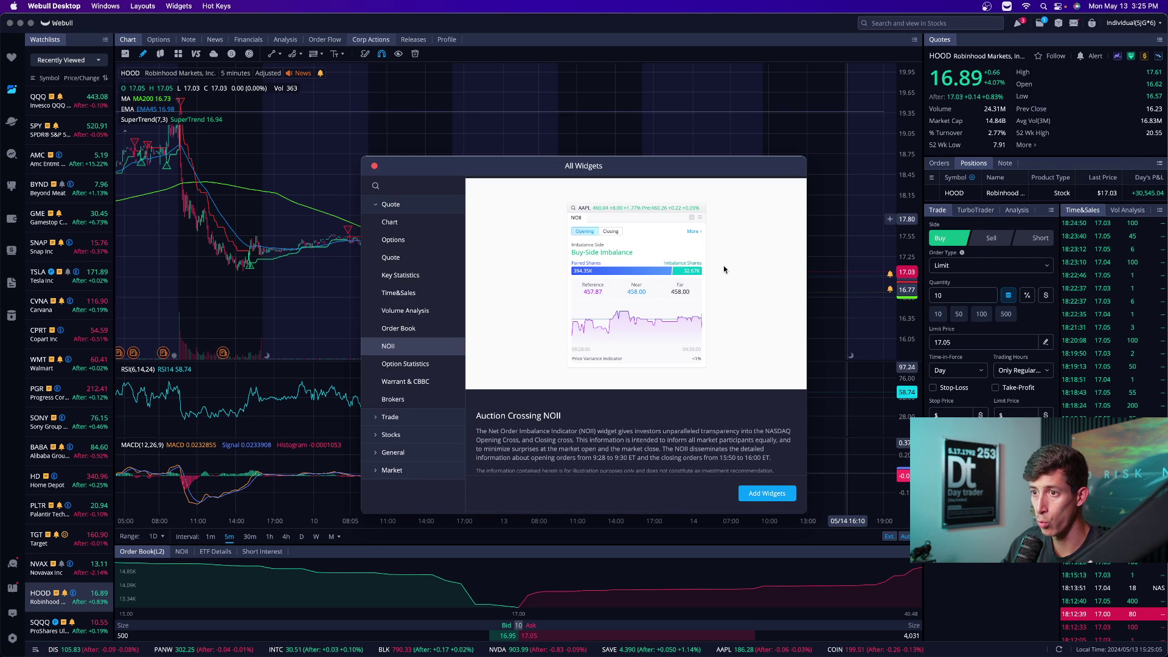
pyautogui.click(397, 223)
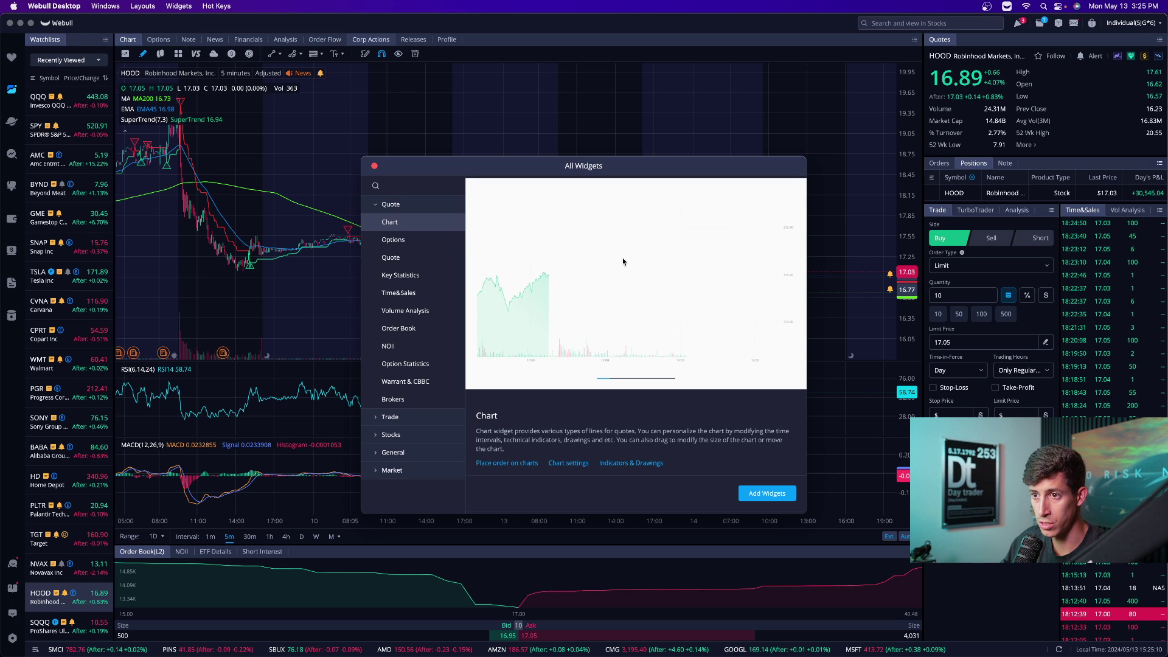
pyautogui.click(417, 239)
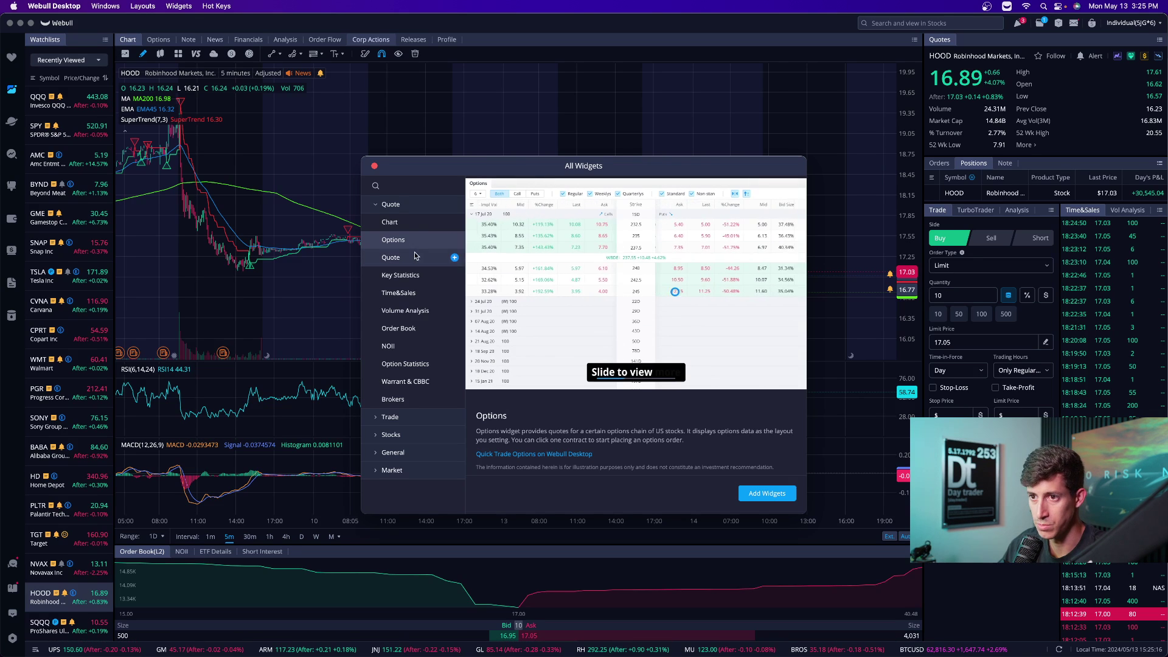
pyautogui.click(418, 257)
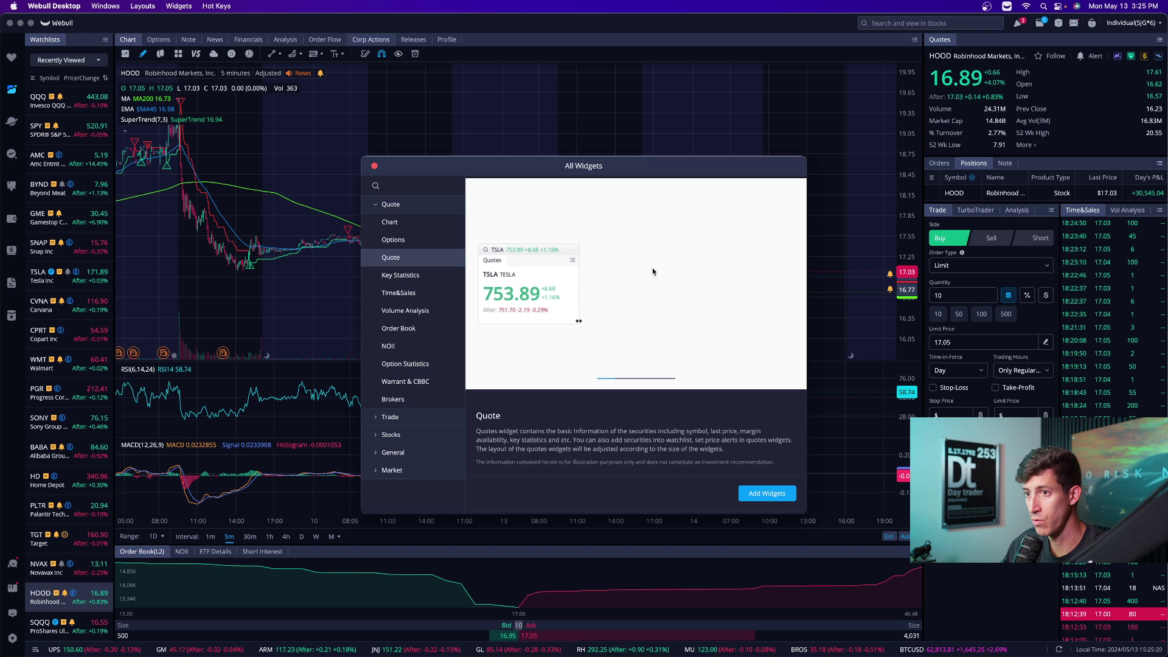
# Preview Key Statistics, Time&Sales and Volume Analysis, pulling HOOD's volume analysis out as a floating panel.
pyautogui.click(417, 279)
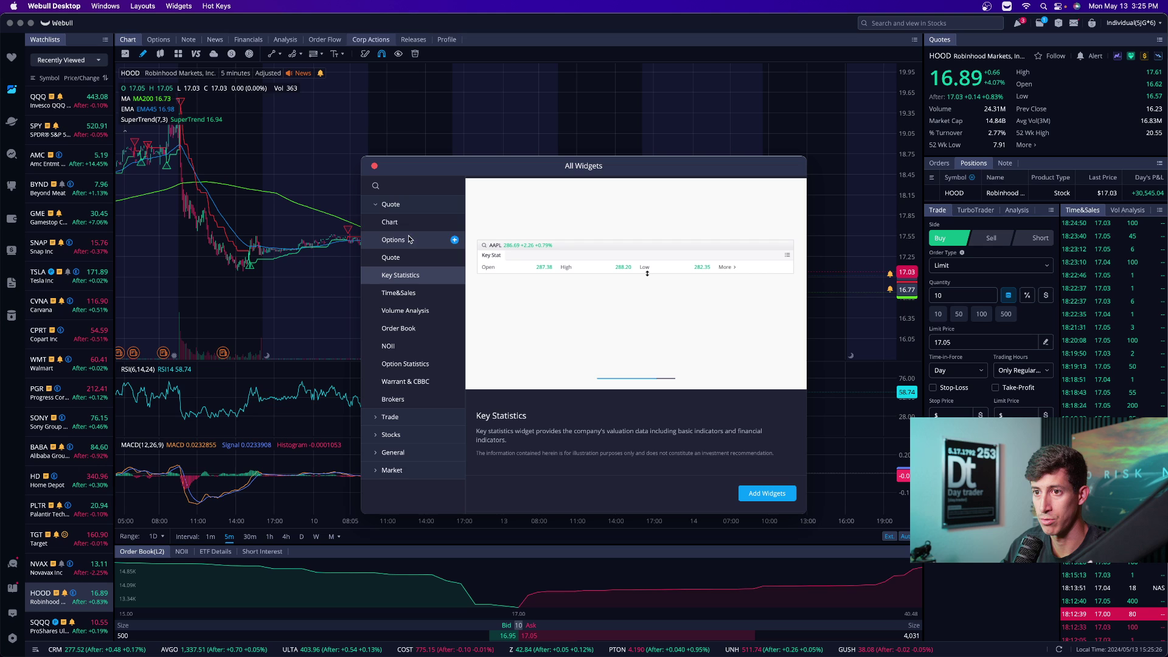
pyautogui.click(413, 292)
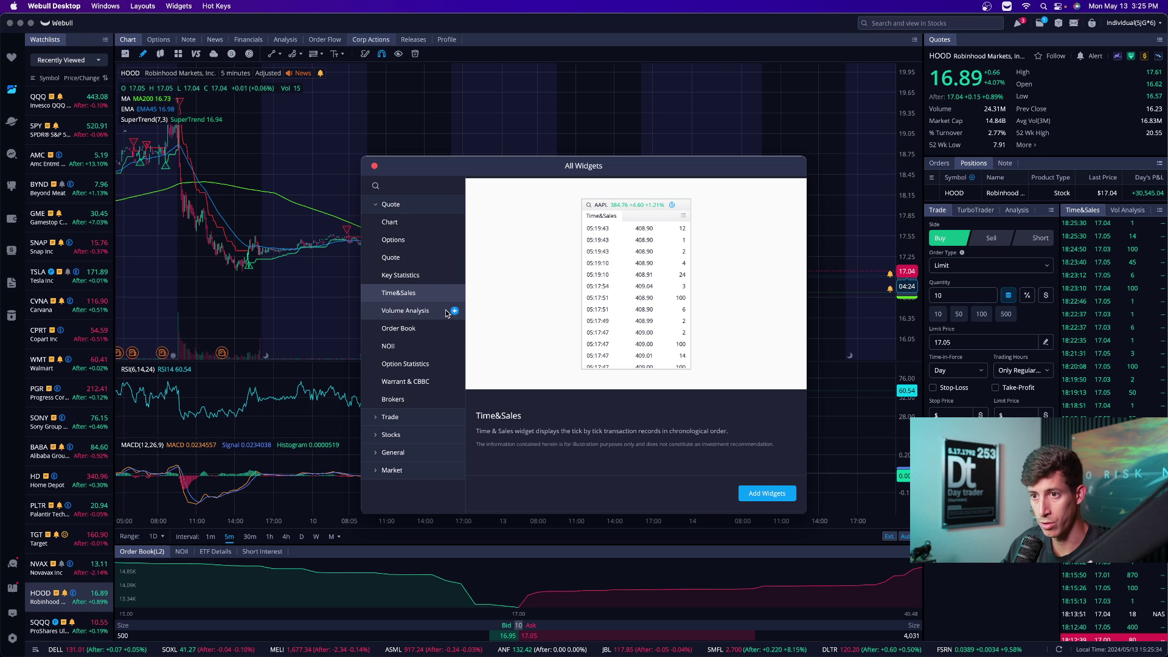
pyautogui.click(436, 313)
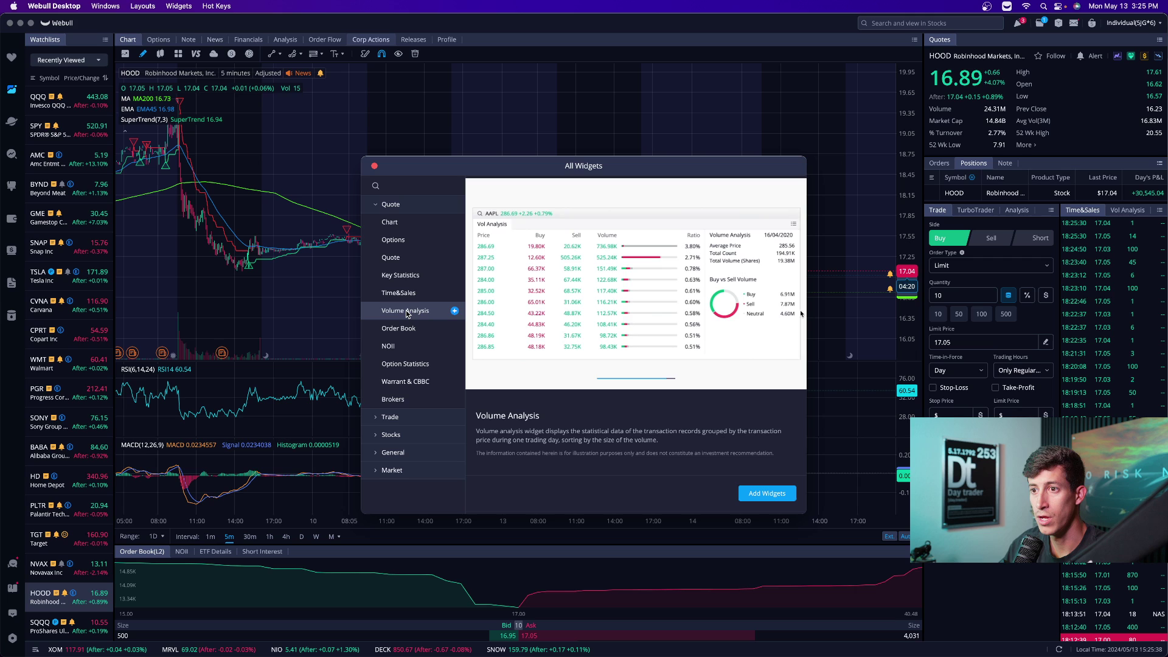
pyautogui.click(1128, 210)
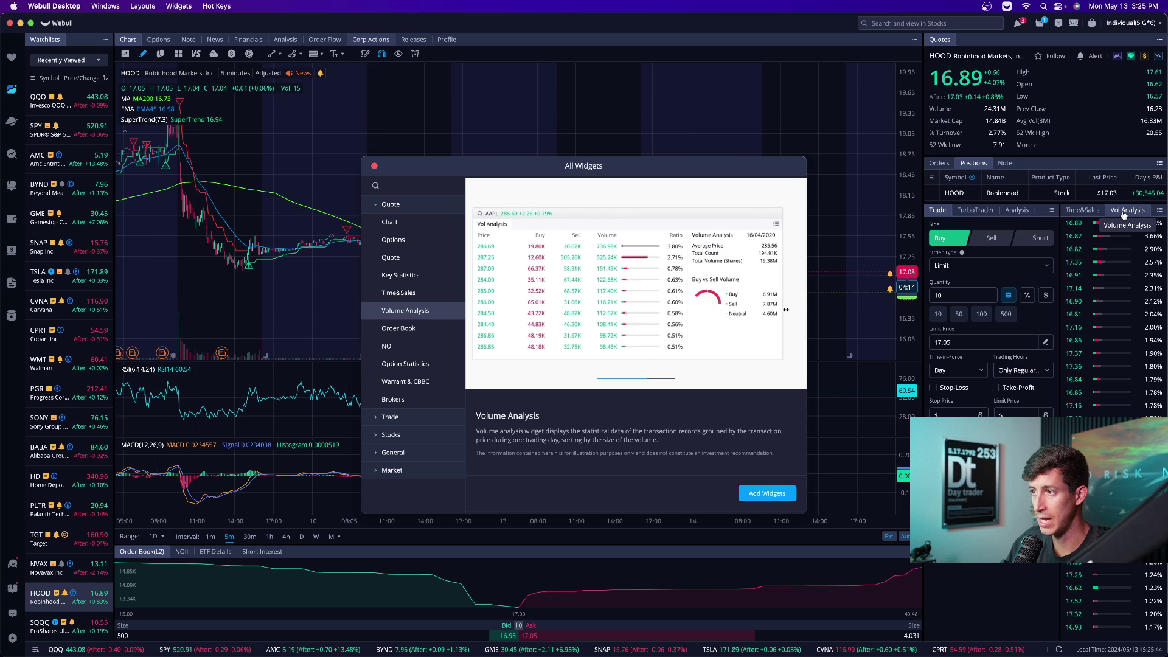
pyautogui.moveTo(1114, 217)
pyautogui.mouseDown()
pyautogui.moveTo(1117, 343)
pyautogui.moveTo(1114, 214)
pyautogui.mouseUp()
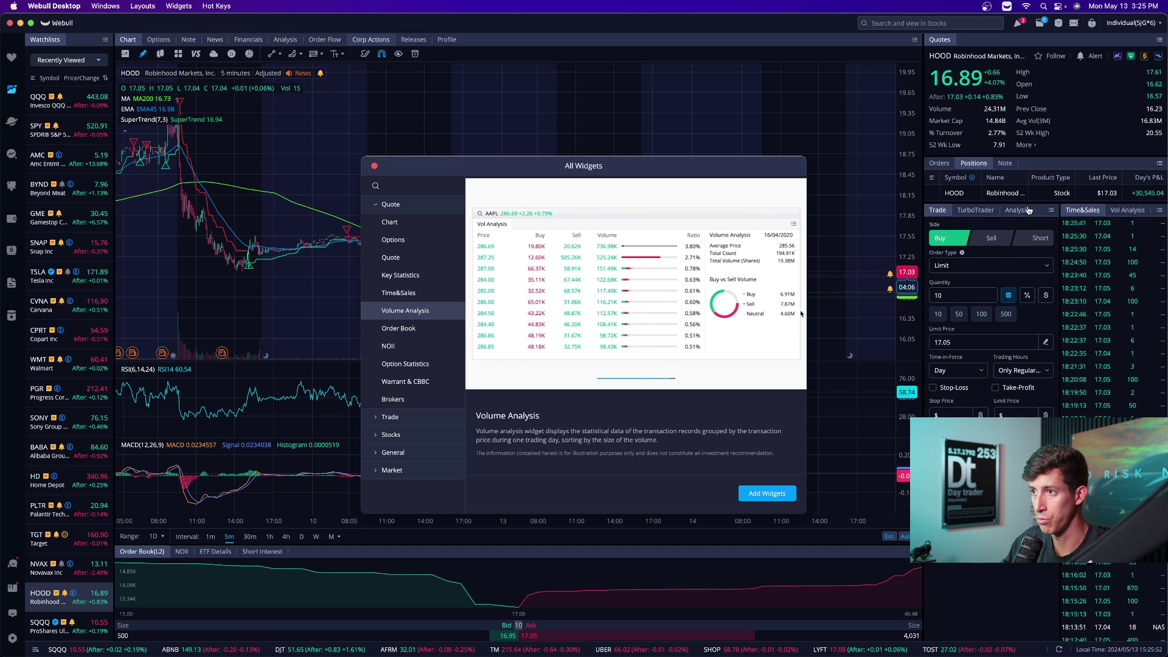
# Cycle the side panel through Notes and Orders back to Positions, then preview Order Book.
pyautogui.click(1005, 163)
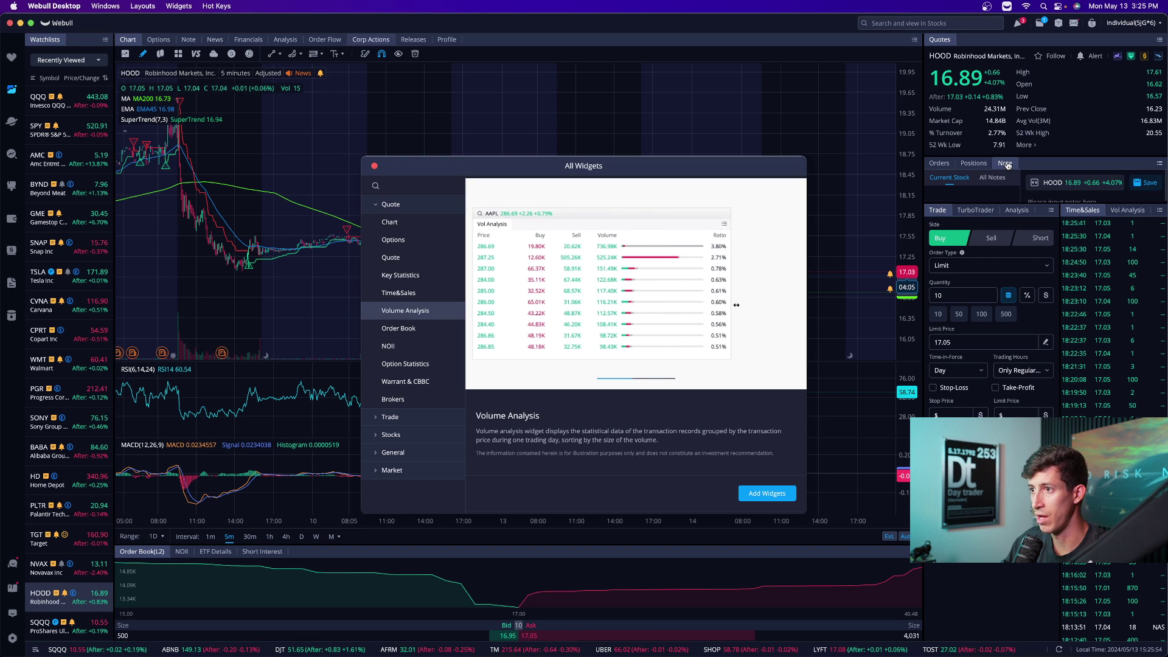
pyautogui.click(944, 166)
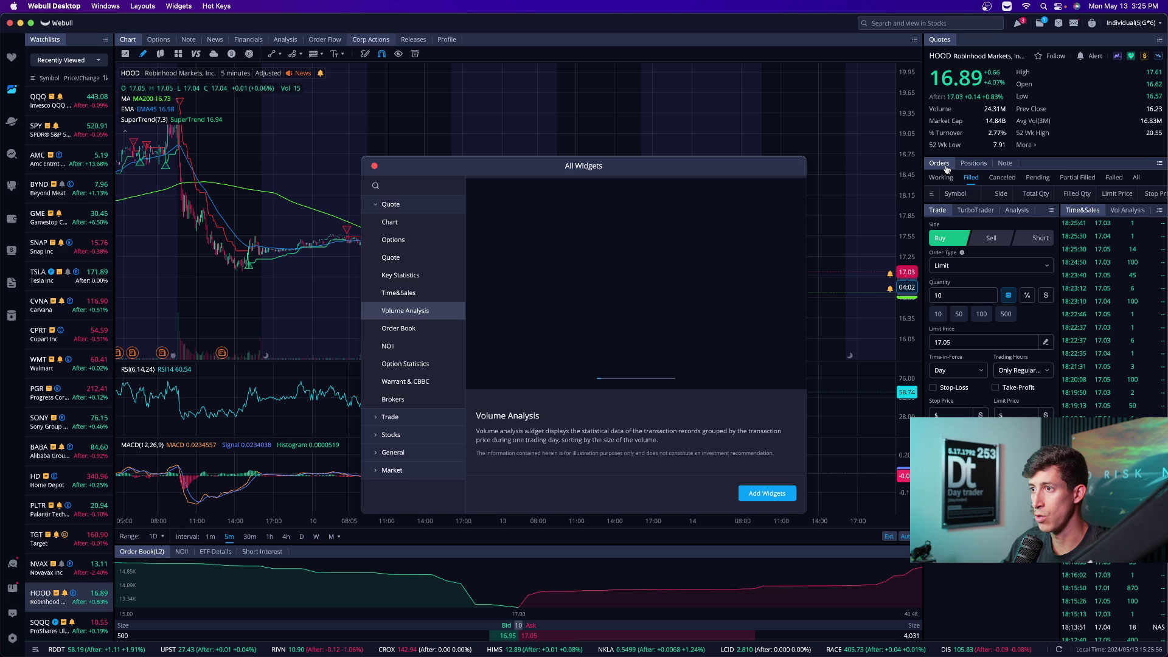
pyautogui.click(973, 163)
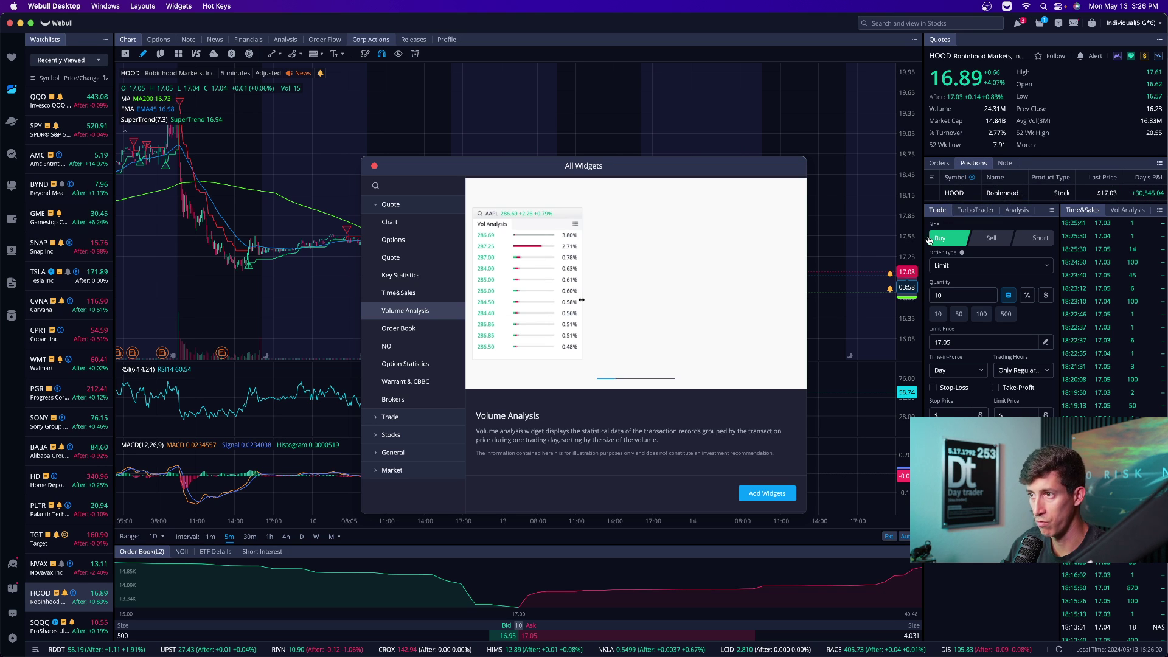
pyautogui.click(426, 328)
pyautogui.click(409, 416)
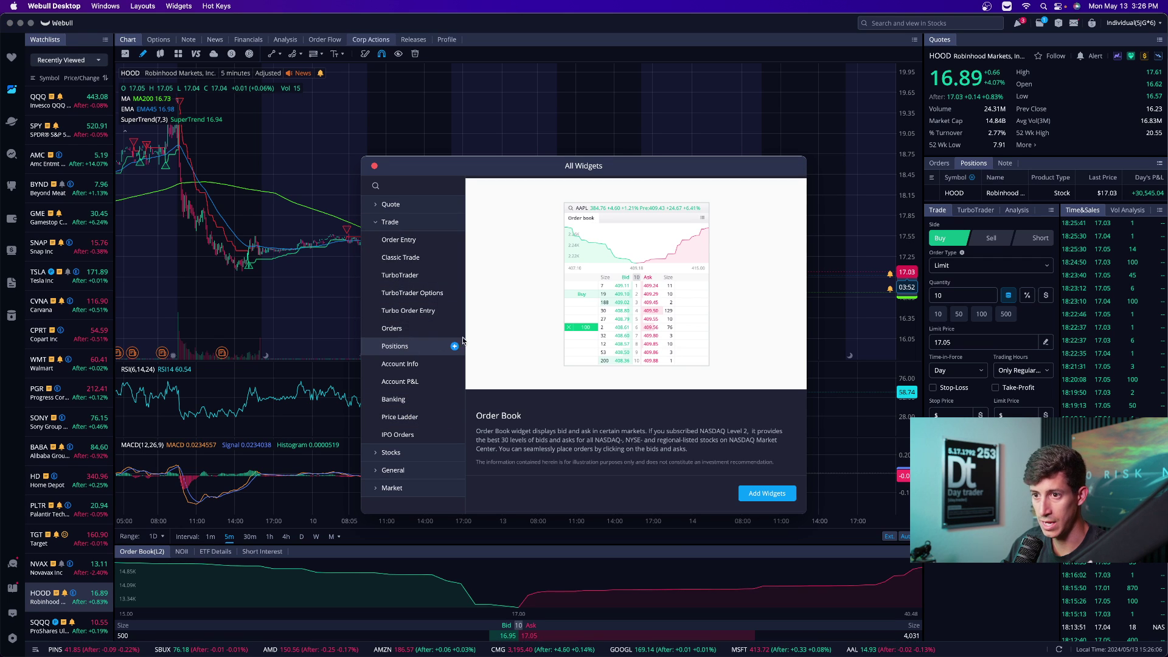
# Preview the Positions and Orders widgets in the Trade category.
pyautogui.click(414, 347)
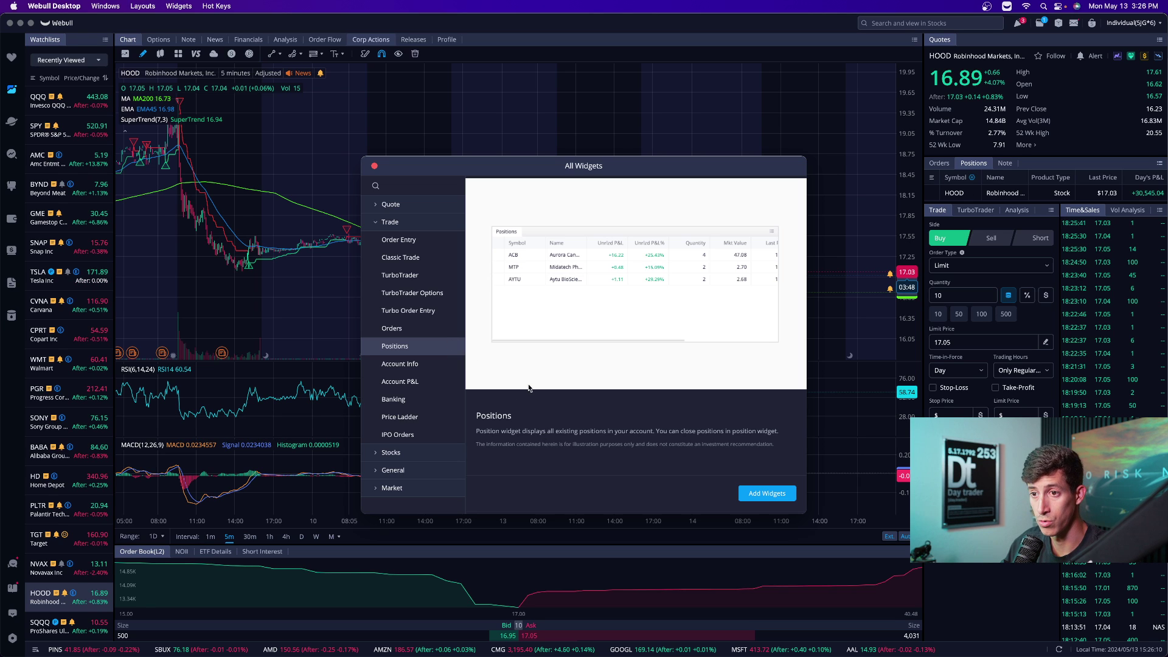
pyautogui.moveTo(453, 348)
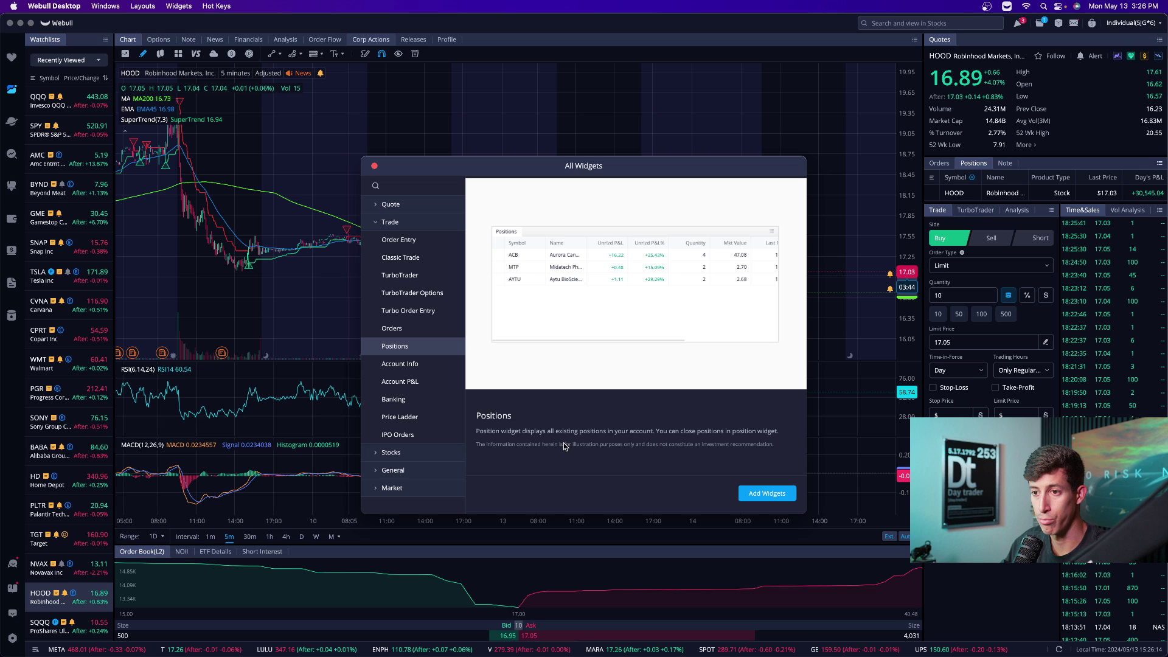
pyautogui.click(410, 332)
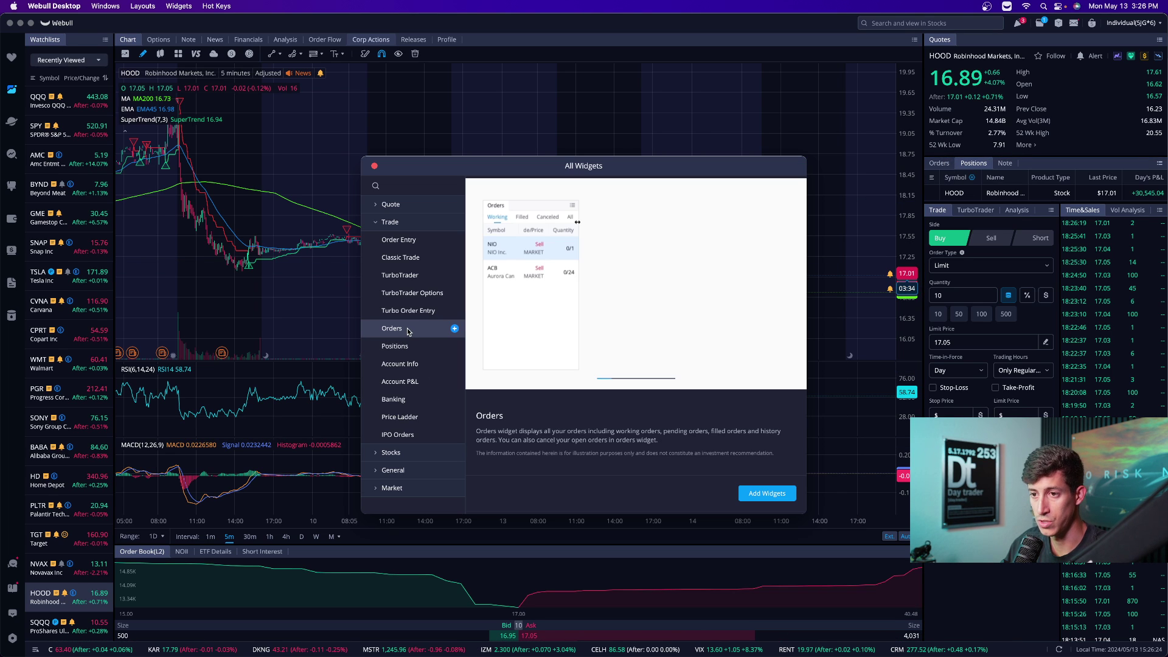
# Open a floating Orders window, move it, close it, and close the widget catalogue.
pyautogui.click(460, 329)
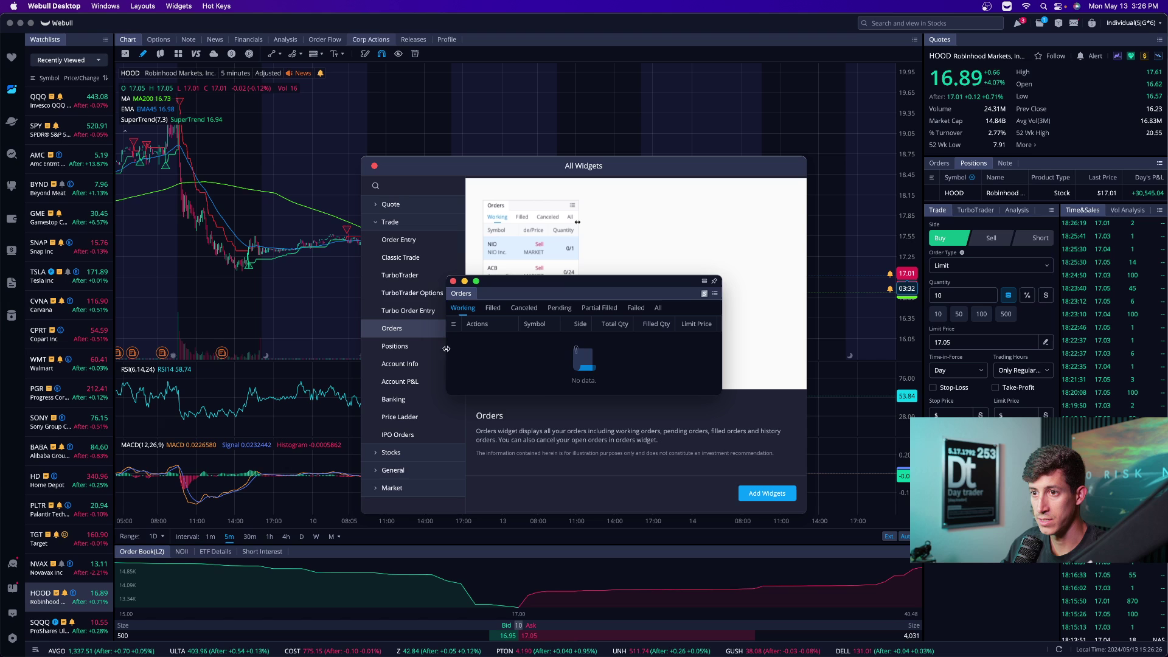
pyautogui.moveTo(489, 286); pyautogui.dragTo(453, 216)
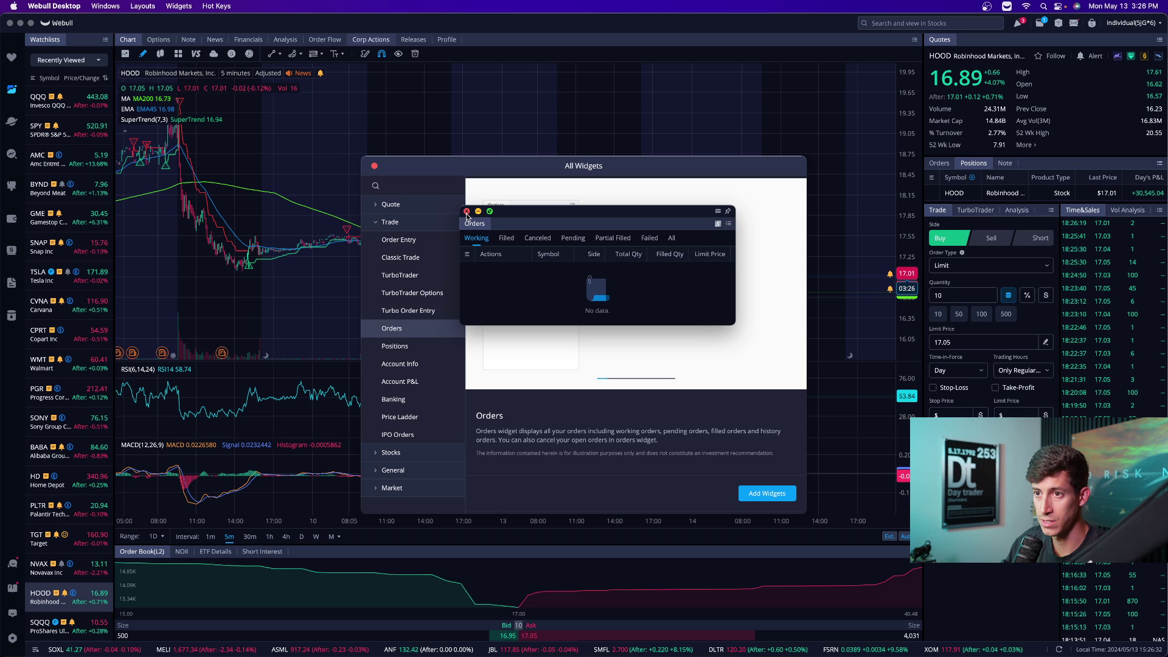
pyautogui.click(466, 211)
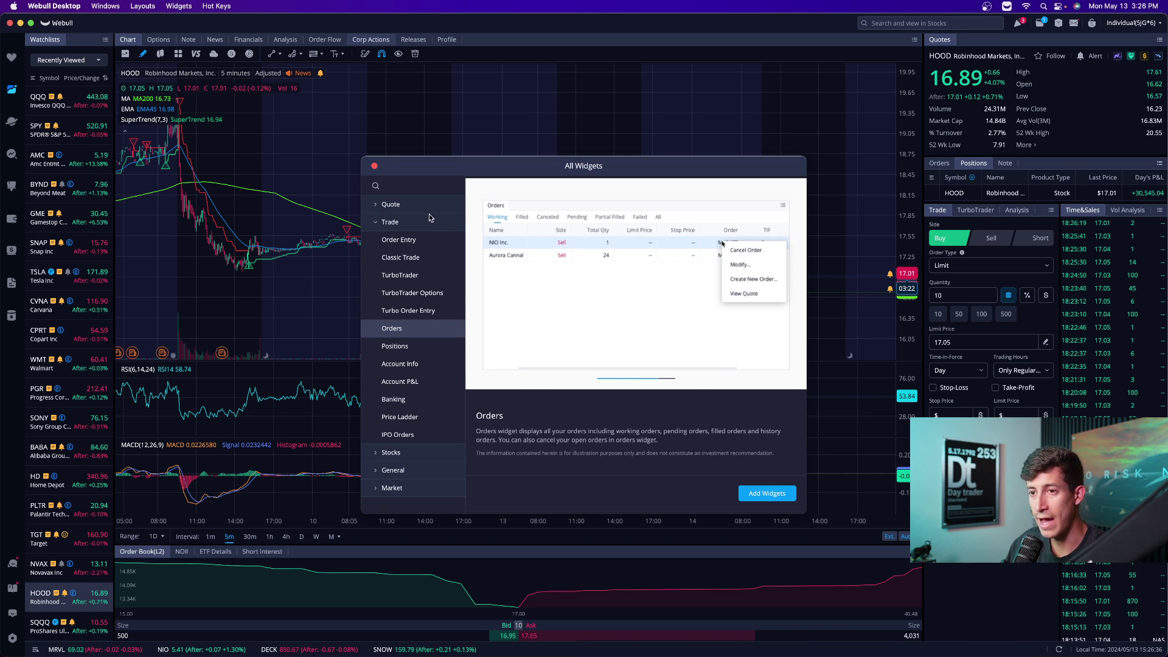
pyautogui.click(375, 167)
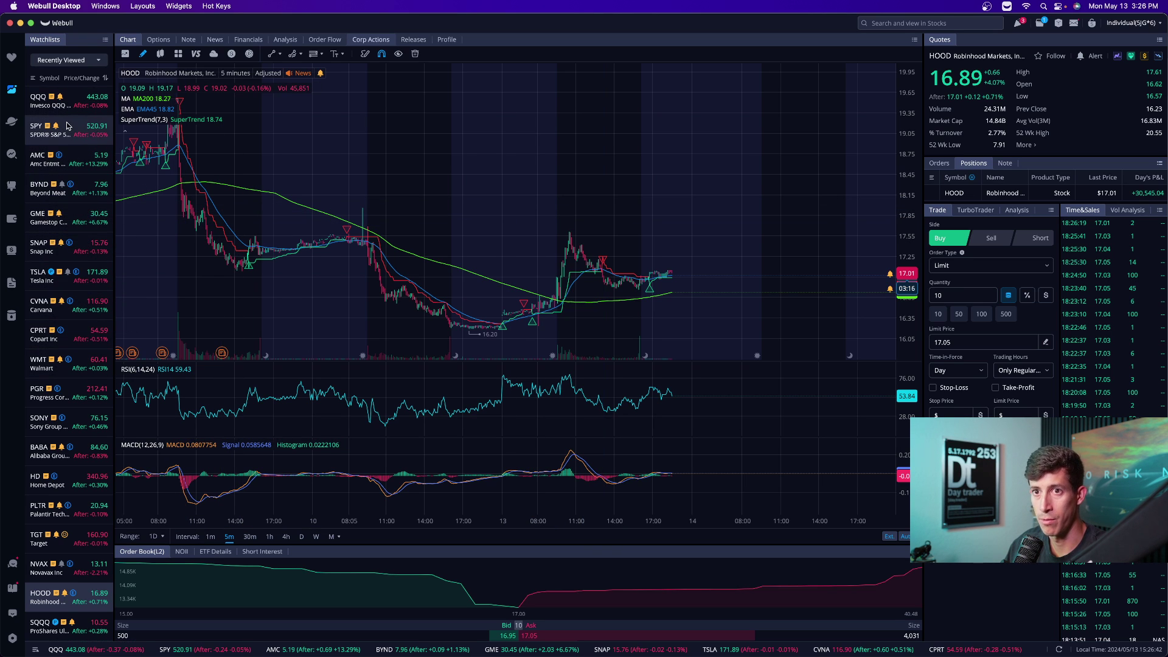
pyautogui.click(104, 41)
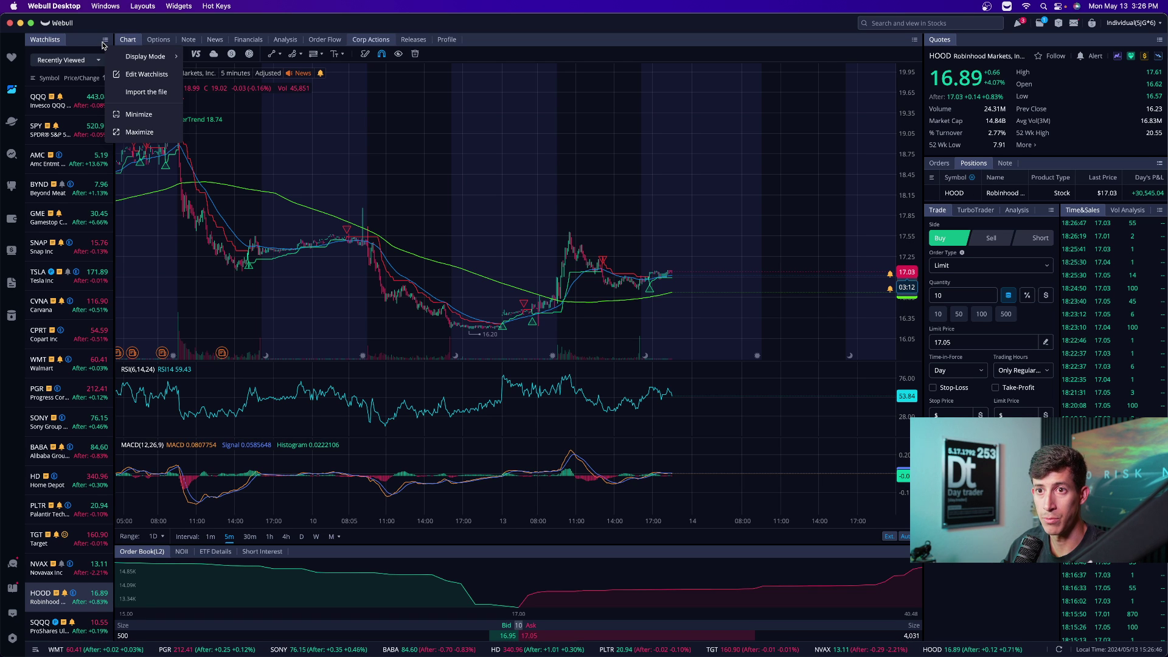
pyautogui.click(51, 43)
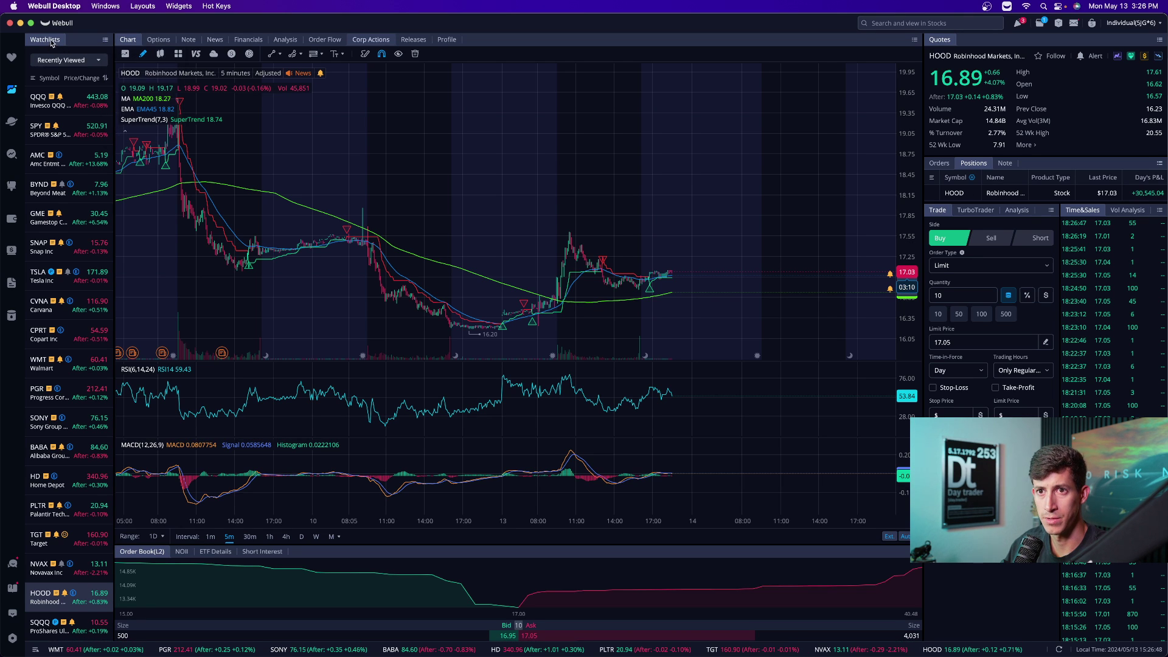
pyautogui.rightClick(51, 39)
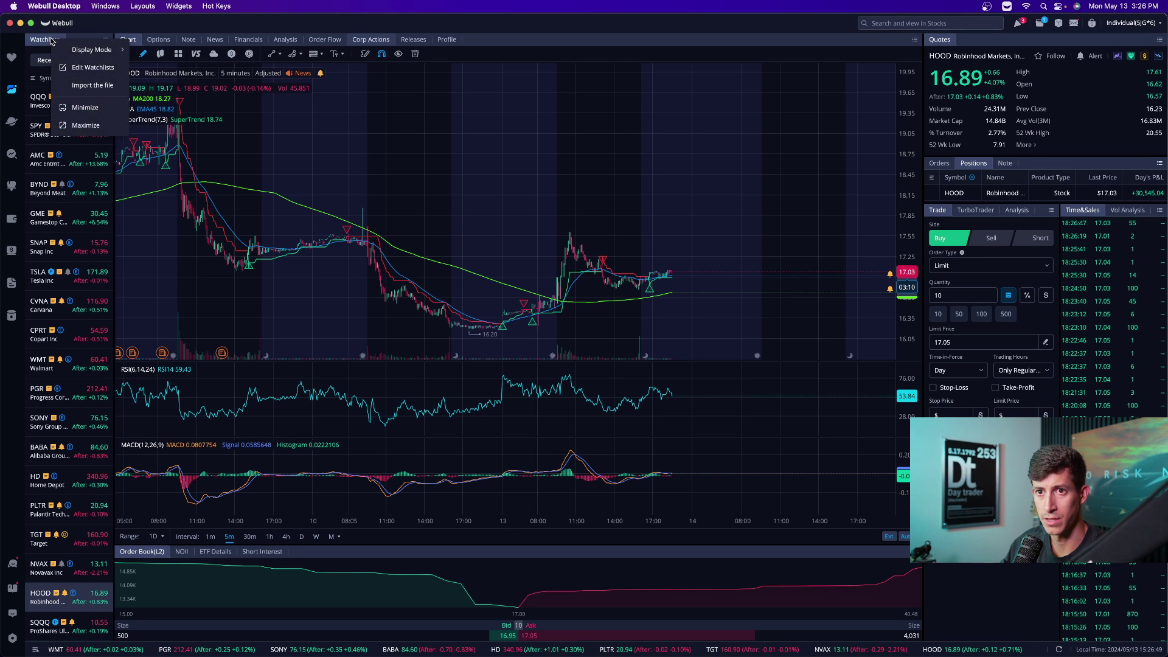
pyautogui.click(91, 66)
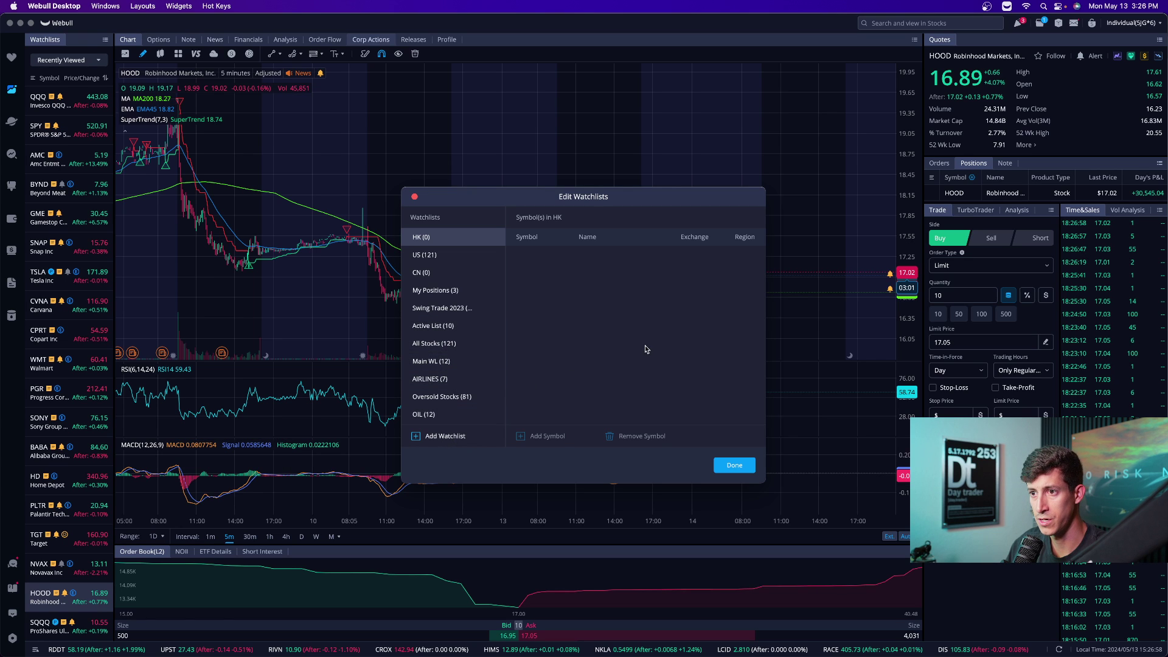
pyautogui.click(735, 465)
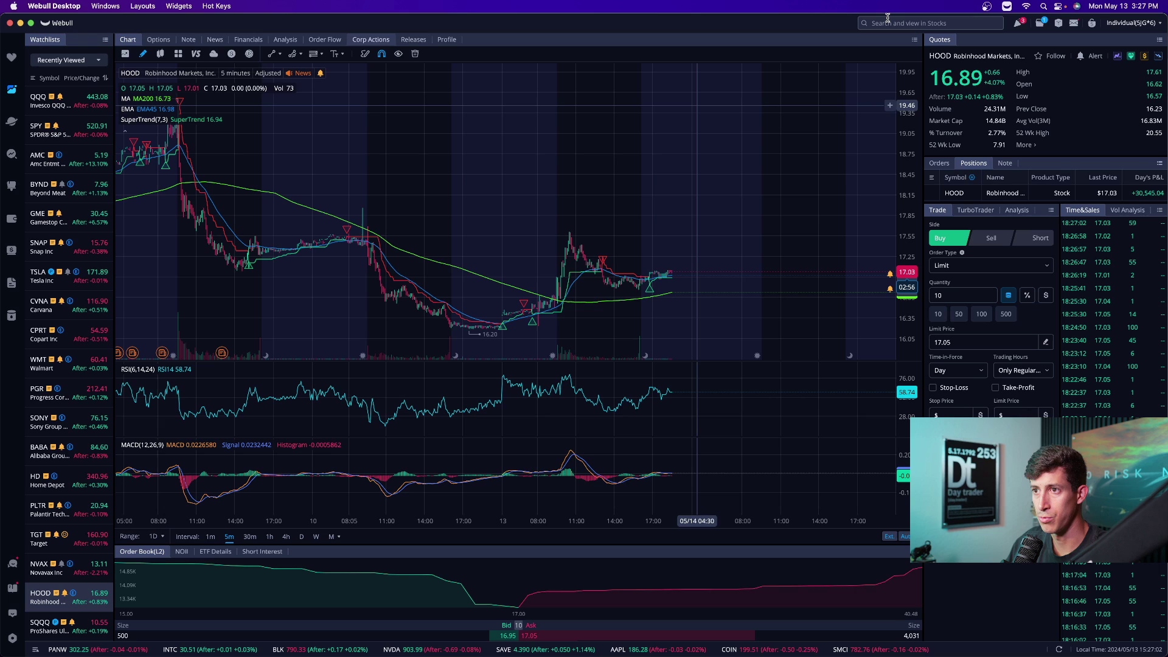
pyautogui.click(67, 100)
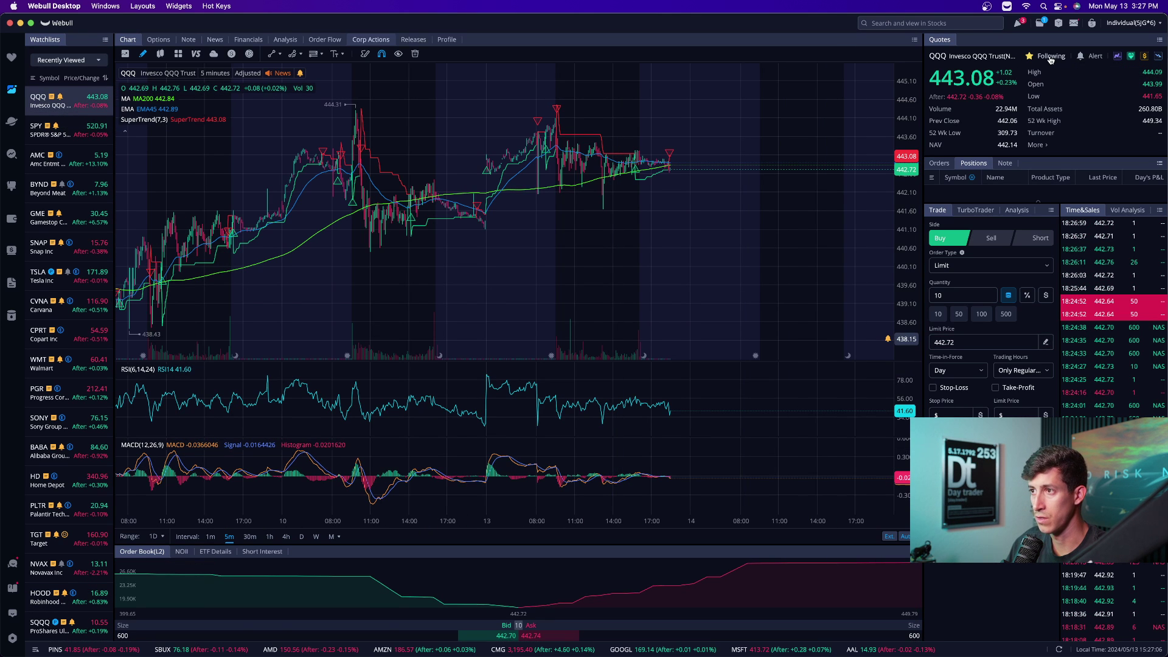
pyautogui.click(1051, 56)
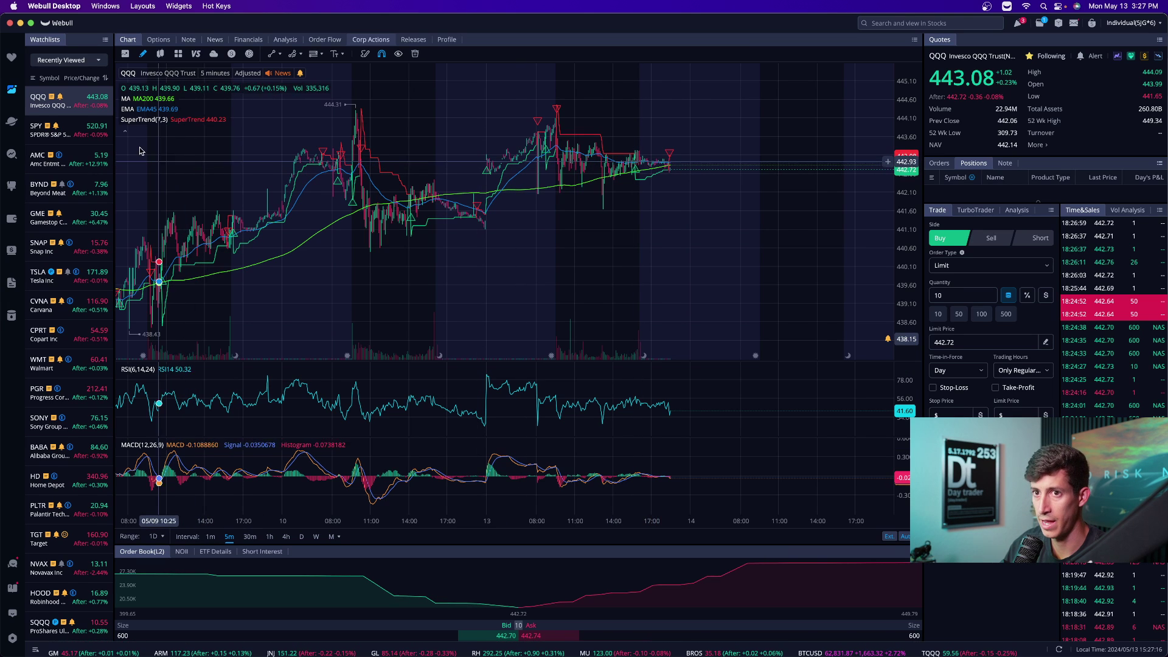
pyautogui.click(85, 138)
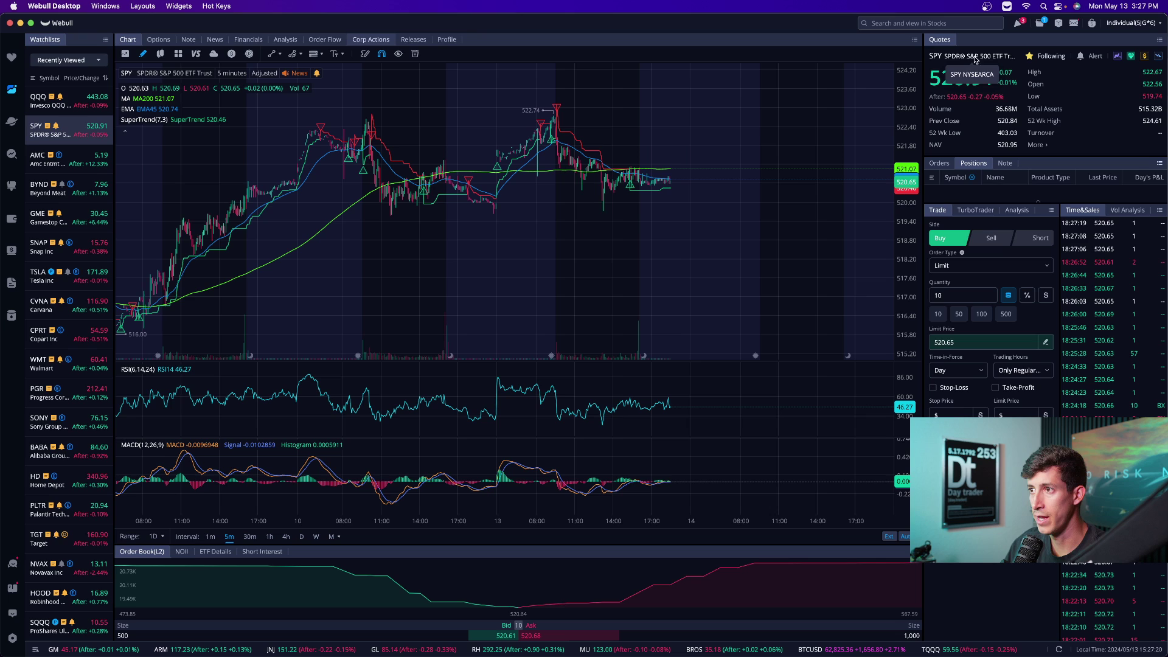
pyautogui.click(1034, 56)
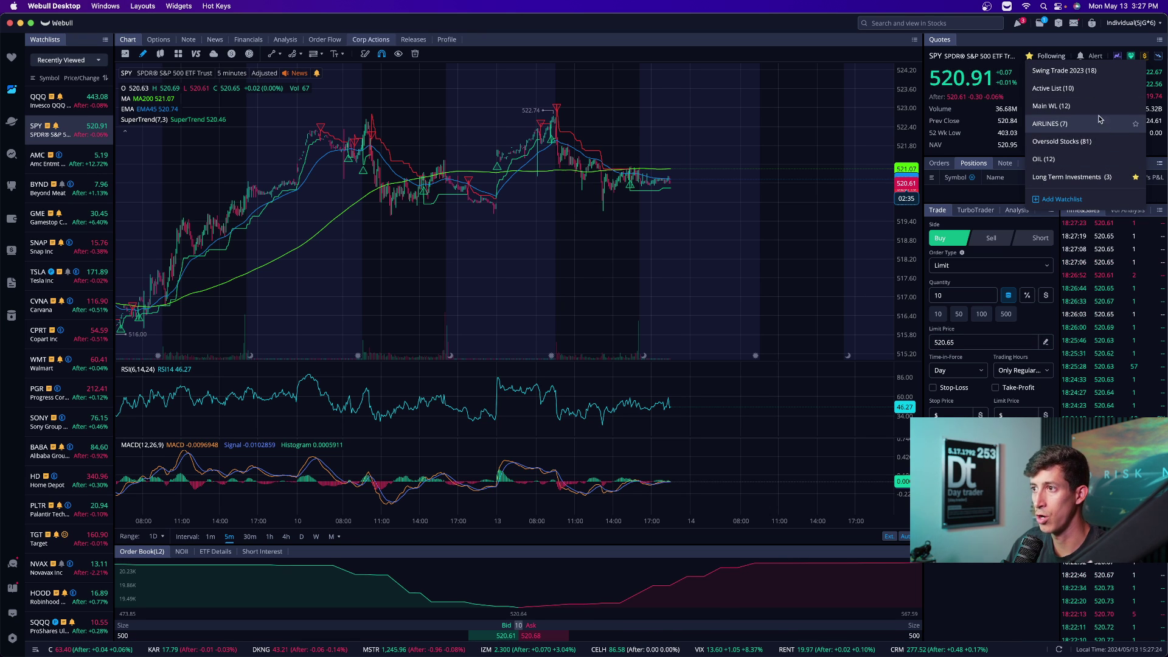
pyautogui.click(1135, 71)
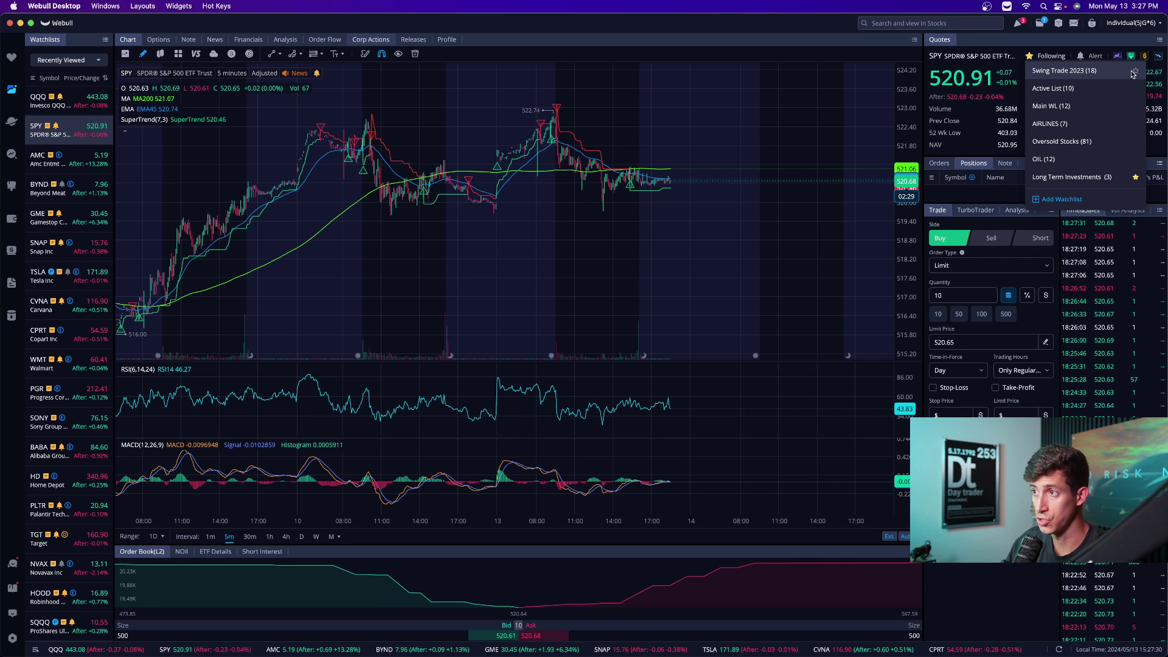
pyautogui.click(1135, 72)
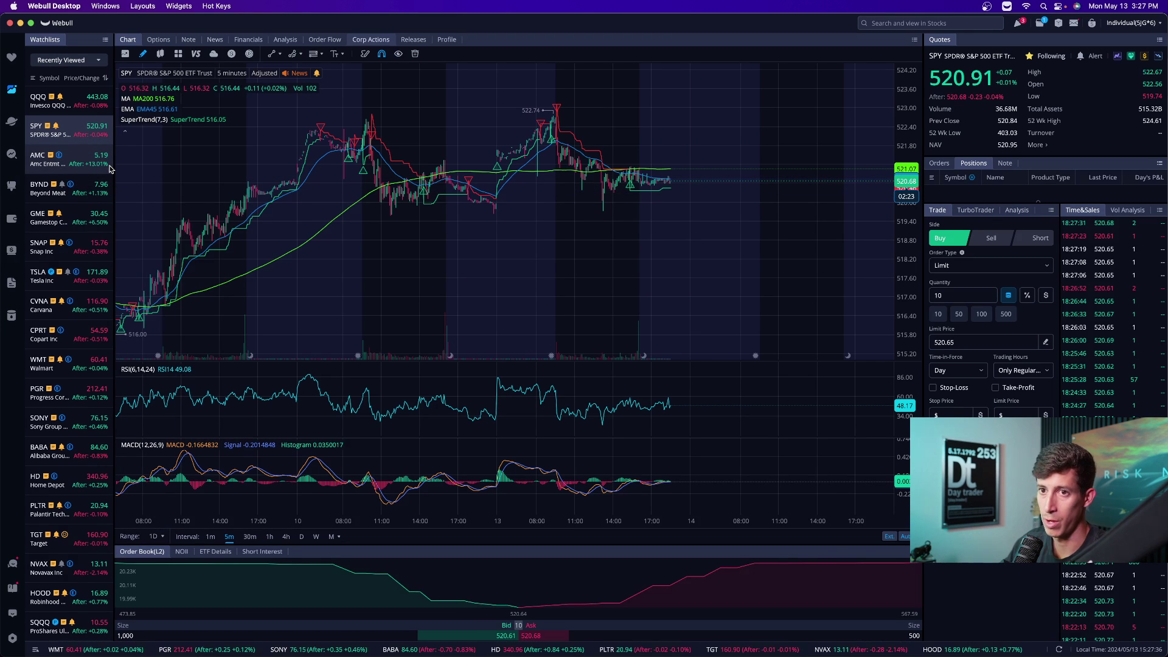
pyautogui.click(89, 160)
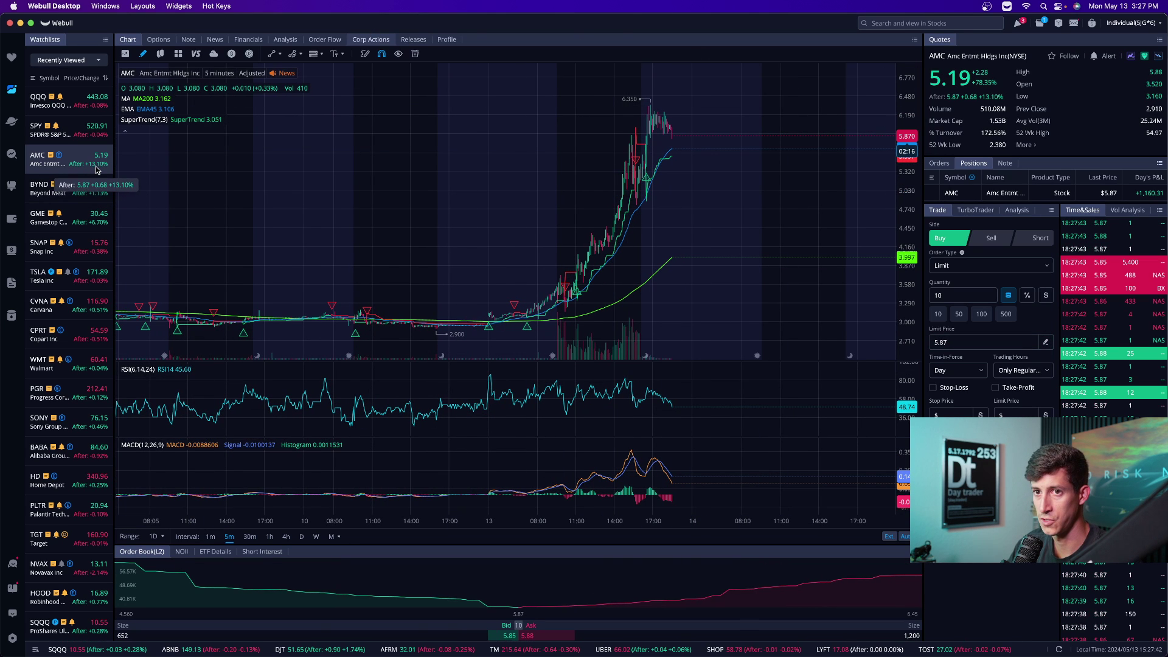
pyautogui.click(87, 103)
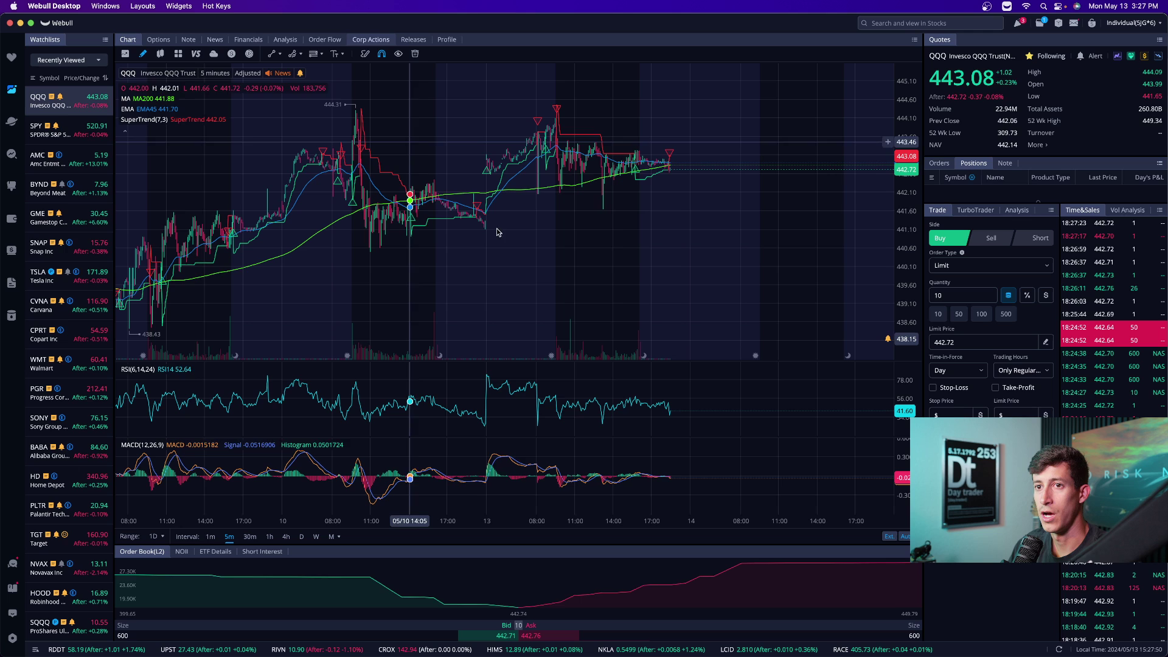
# Put the QQQ chart on 1-minute bars and pull up the main-chart indicator list.
pyautogui.click(210, 536)
pyautogui.hscroll(-5, 534, 223)
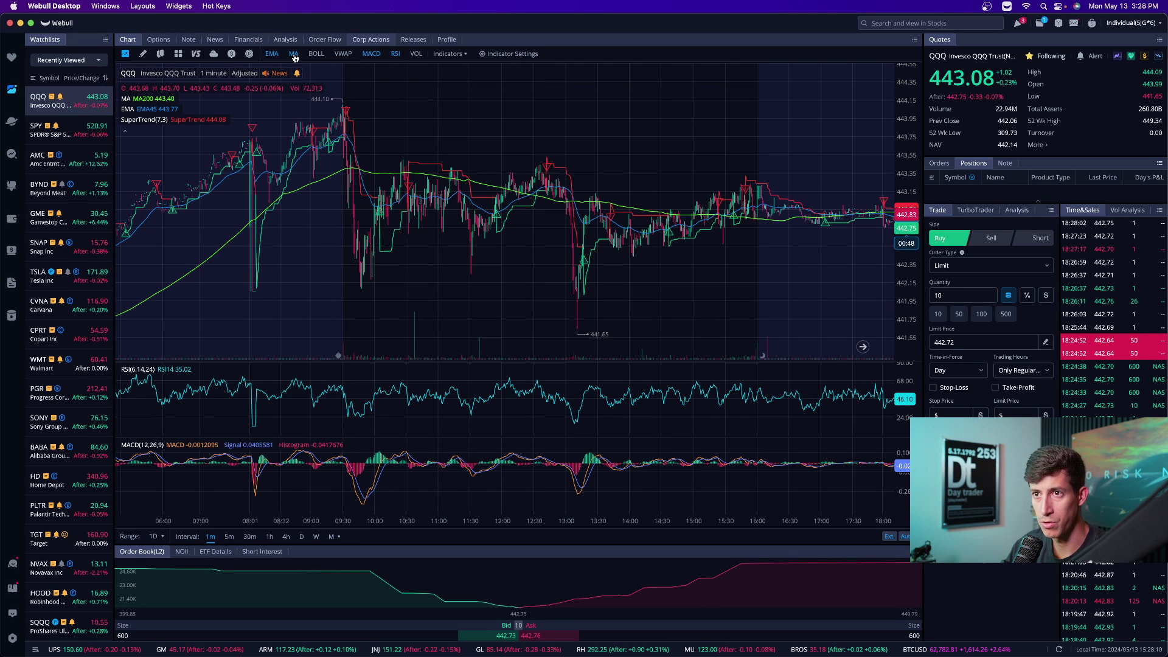
pyautogui.click(450, 55)
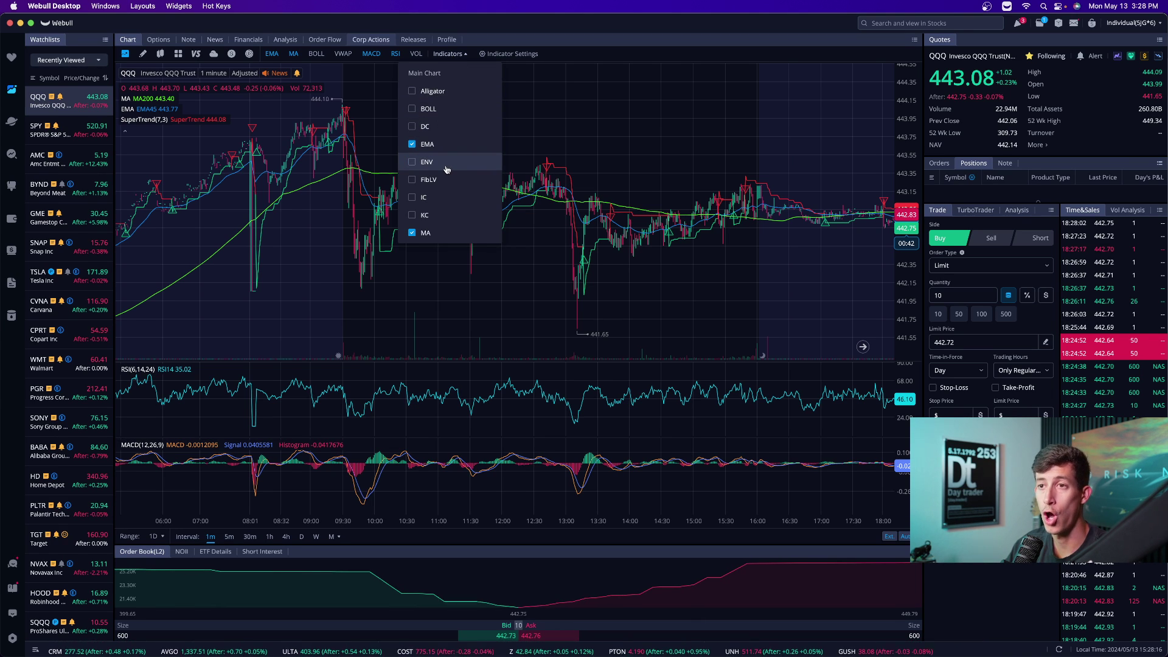
# Bring up Indicator Settings and review the EMA inputs, line styles and description.
pyautogui.click(510, 54)
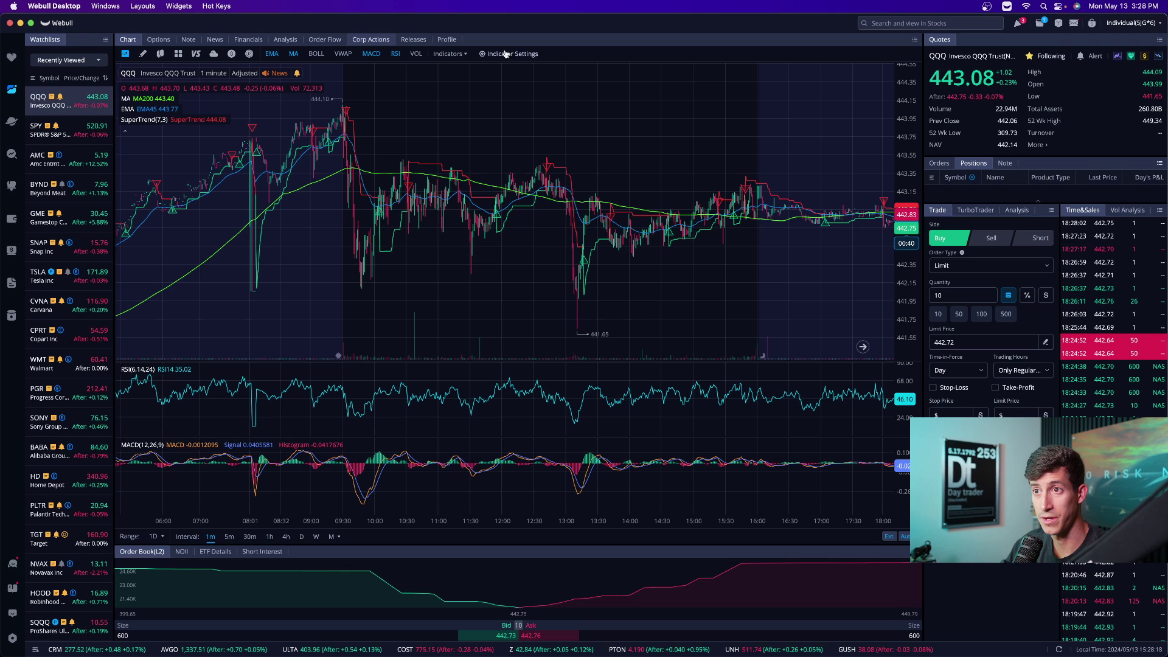
pyautogui.scroll(-2, 437, 360)
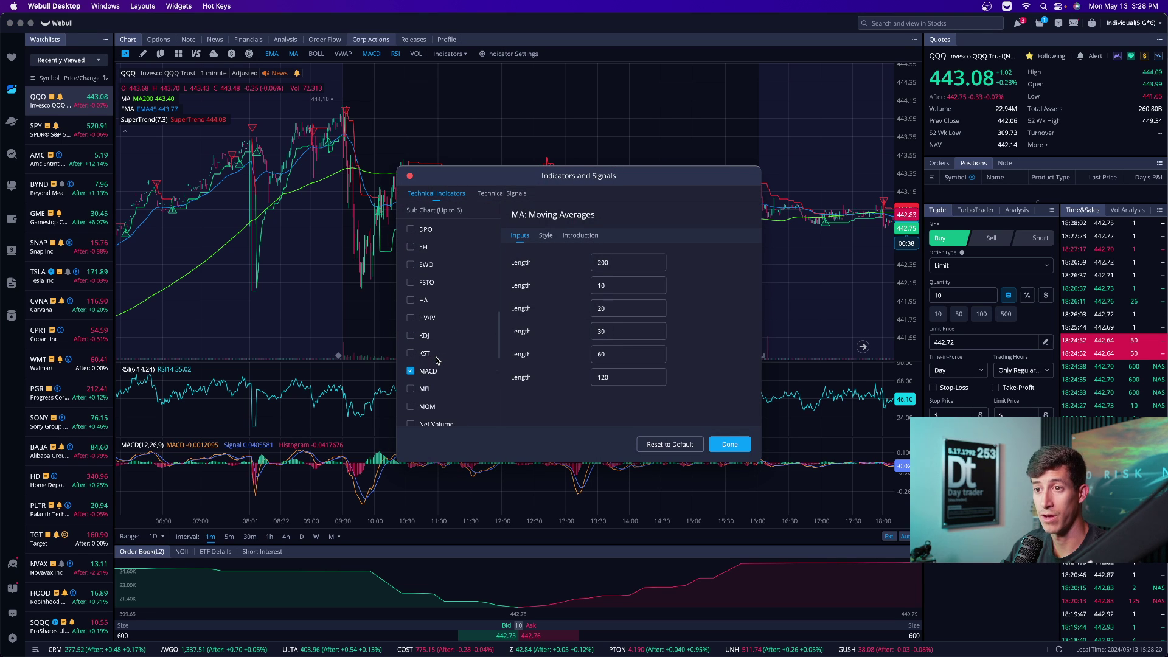
pyautogui.scroll(3, 437, 360)
pyautogui.scroll(-1, 436, 361)
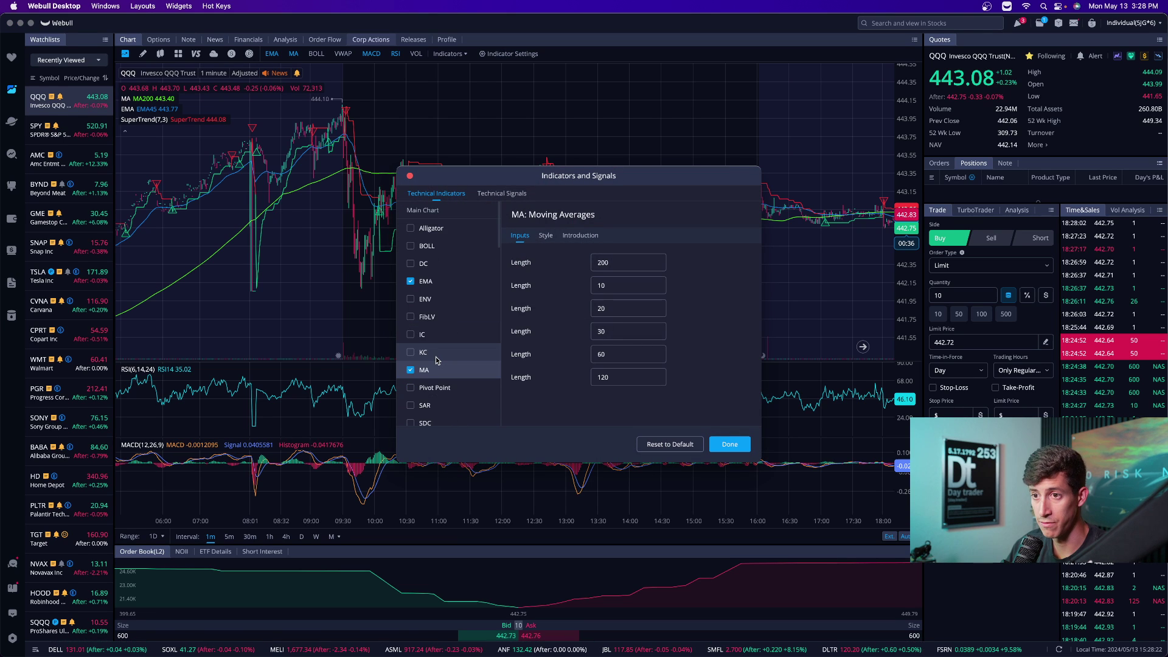
pyautogui.click(451, 284)
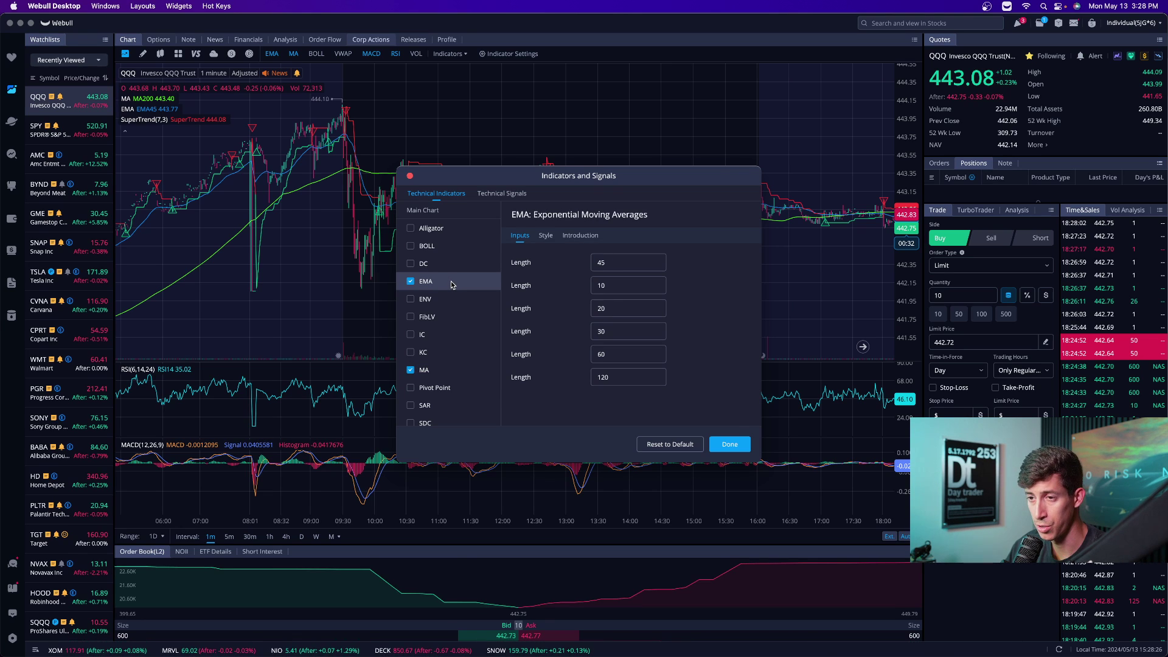
pyautogui.click(545, 237)
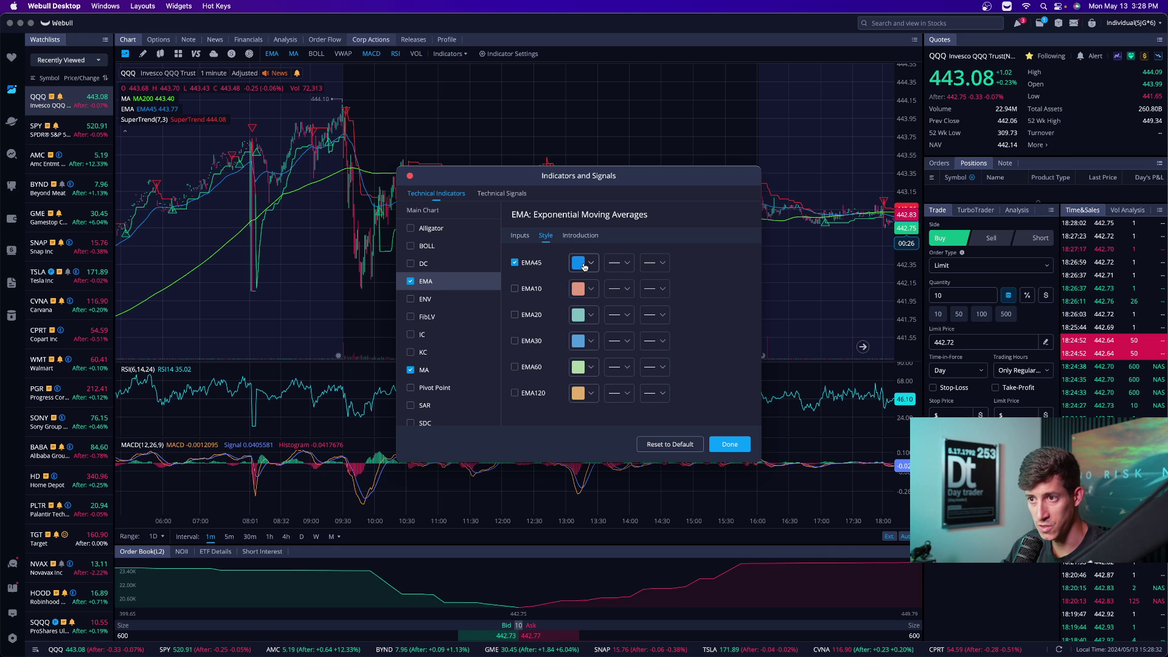
pyautogui.click(586, 241)
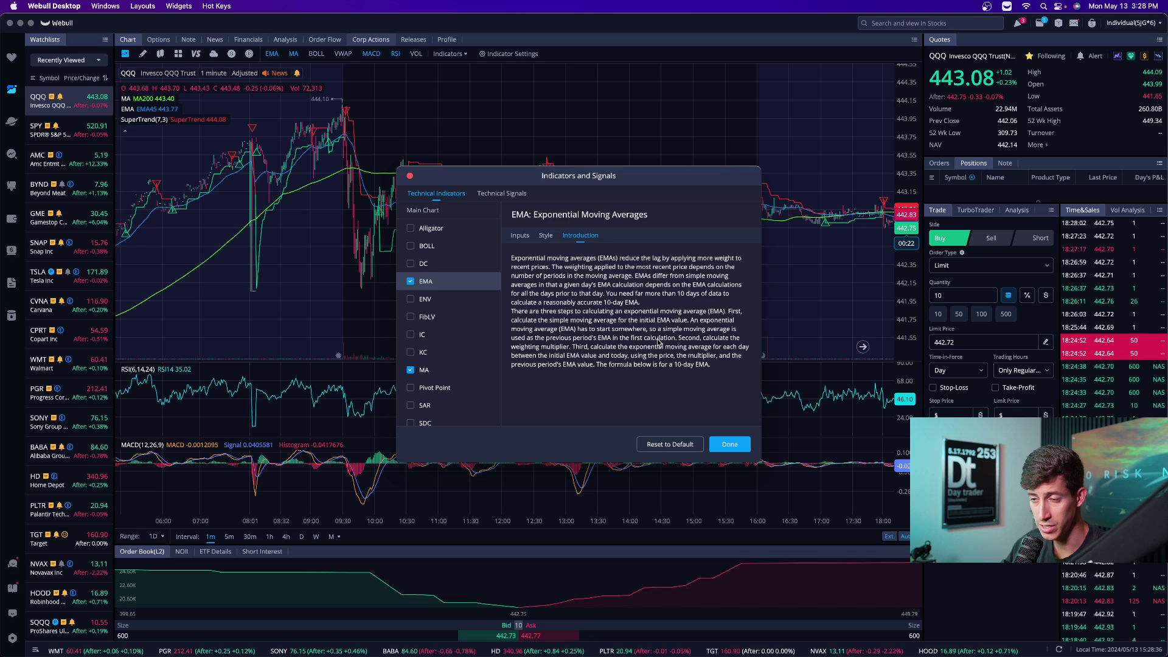
# Review the moving average lengths and line styles, with only MA200 enabled.
pyautogui.click(454, 370)
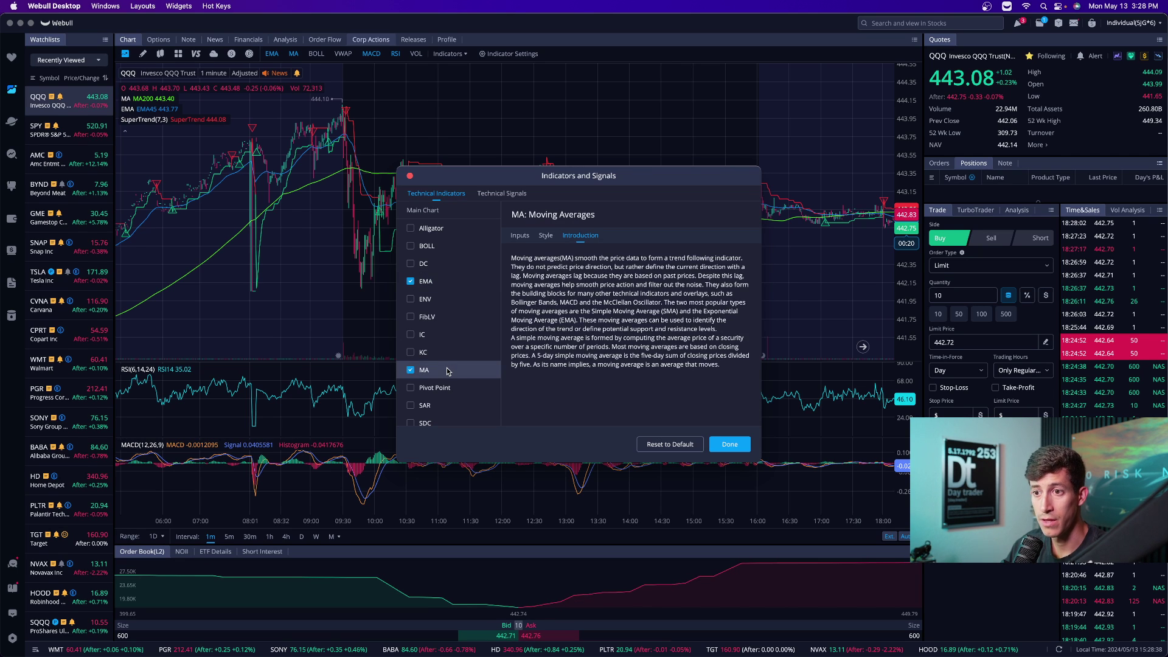
pyautogui.click(546, 236)
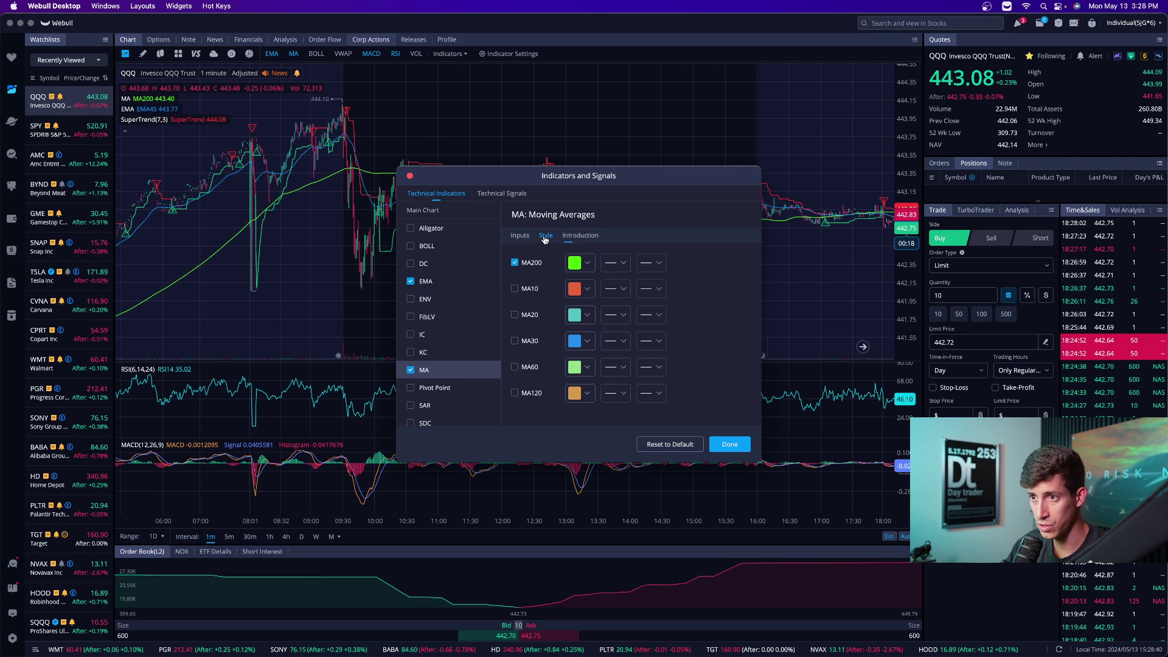
pyautogui.click(520, 236)
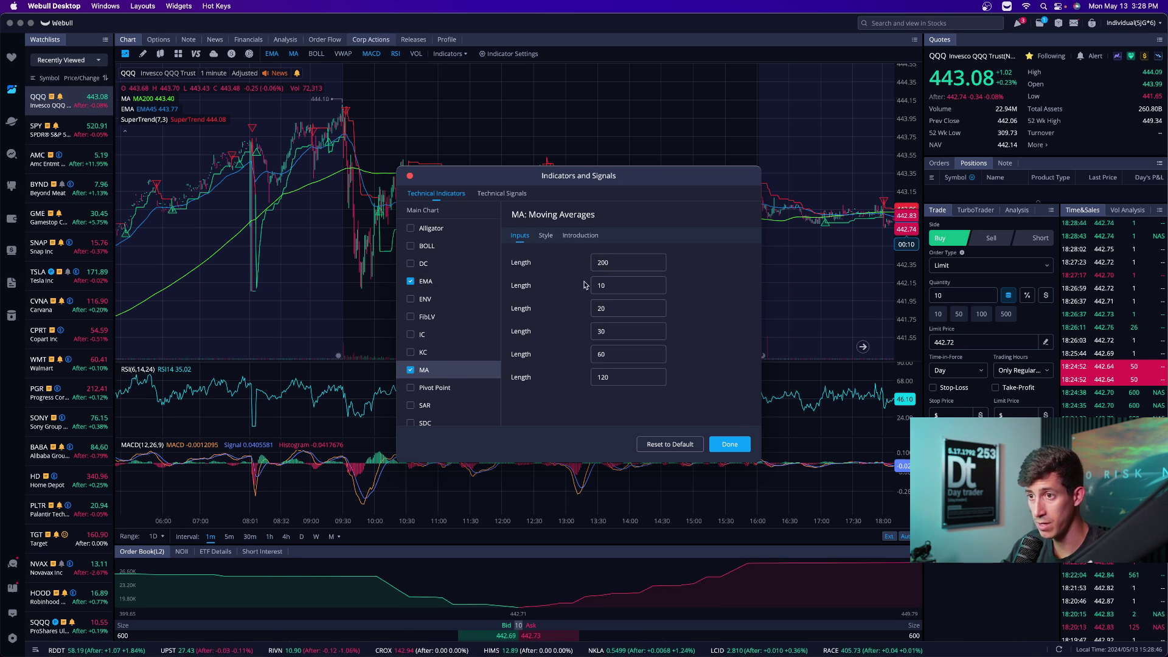
pyautogui.click(544, 236)
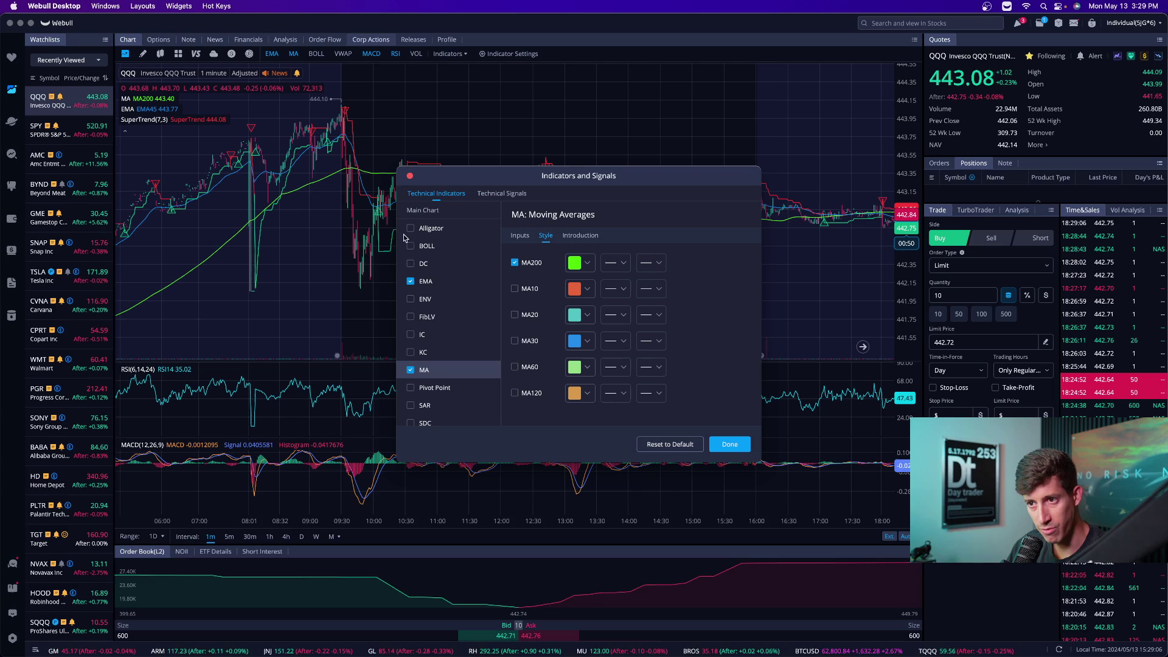
pyautogui.scroll(-5, 453, 274)
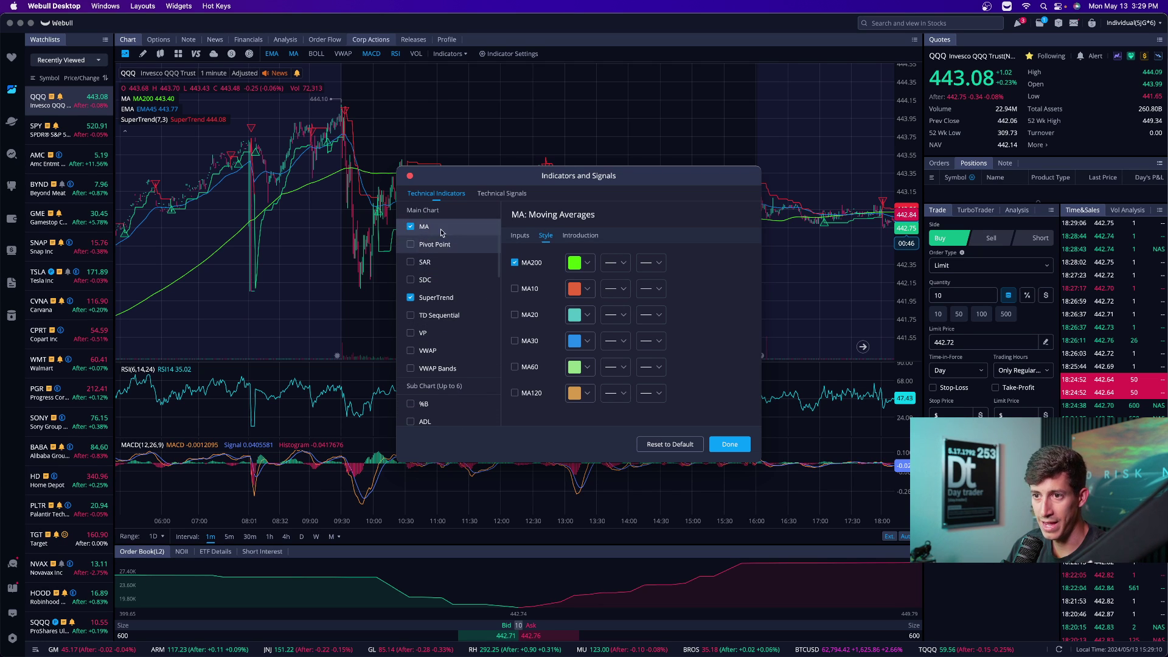
# Check SuperTrend's Length 7 and Factor 3, its green and red line colours, and description.
pyautogui.click(457, 299)
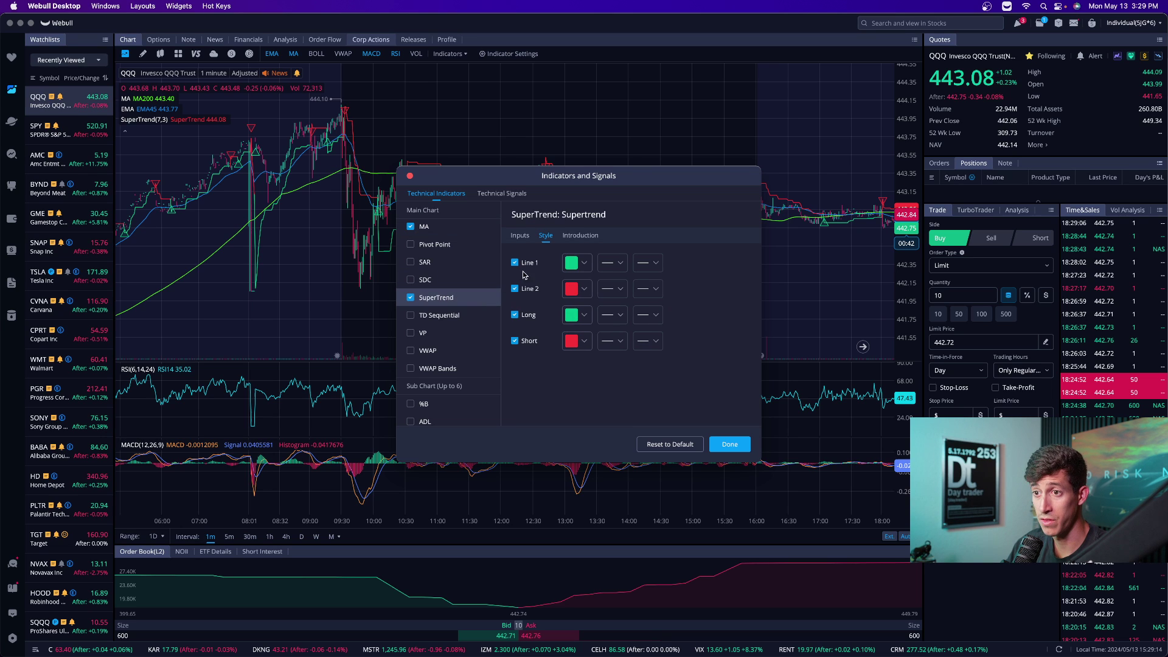
pyautogui.click(521, 237)
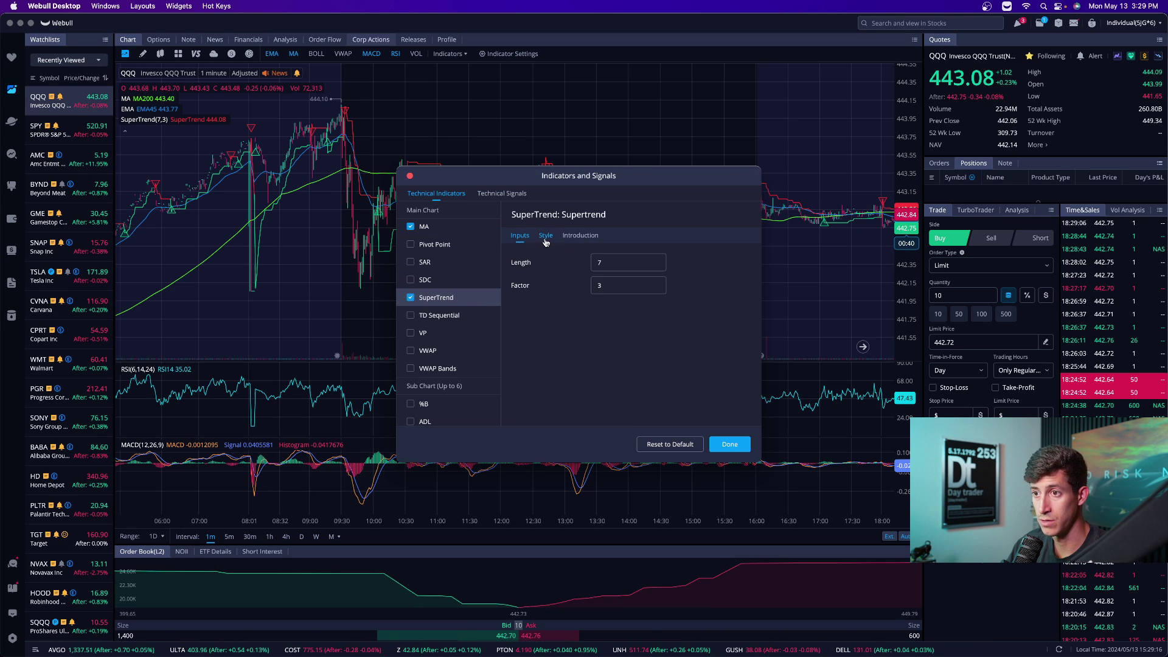
pyautogui.click(546, 236)
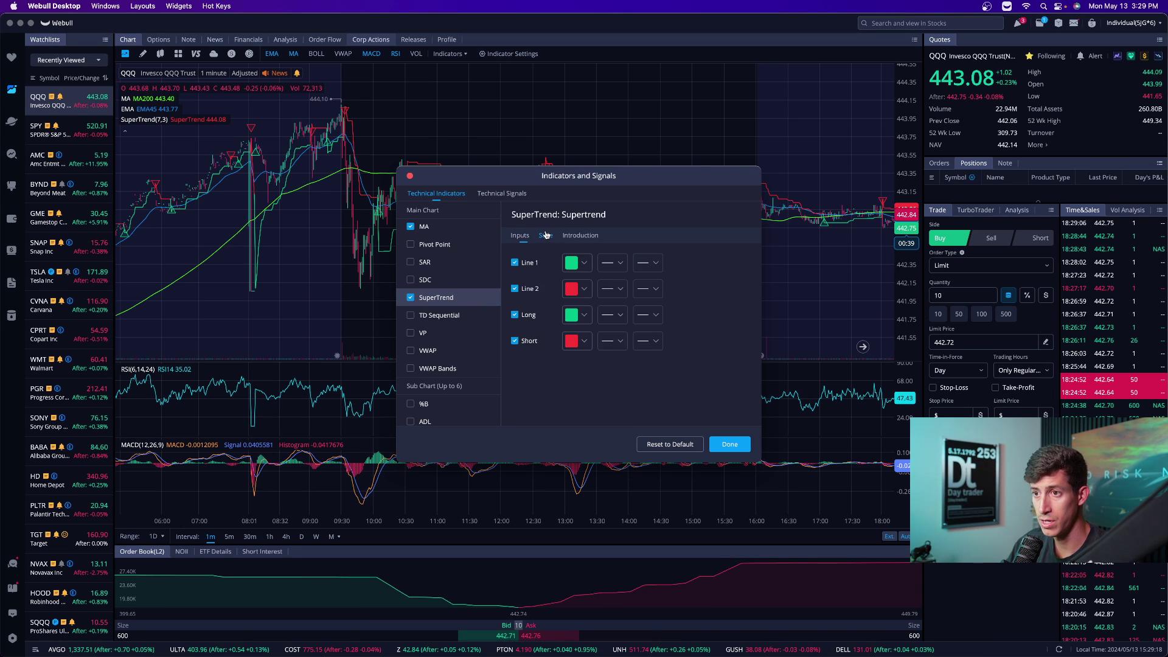
pyautogui.click(595, 238)
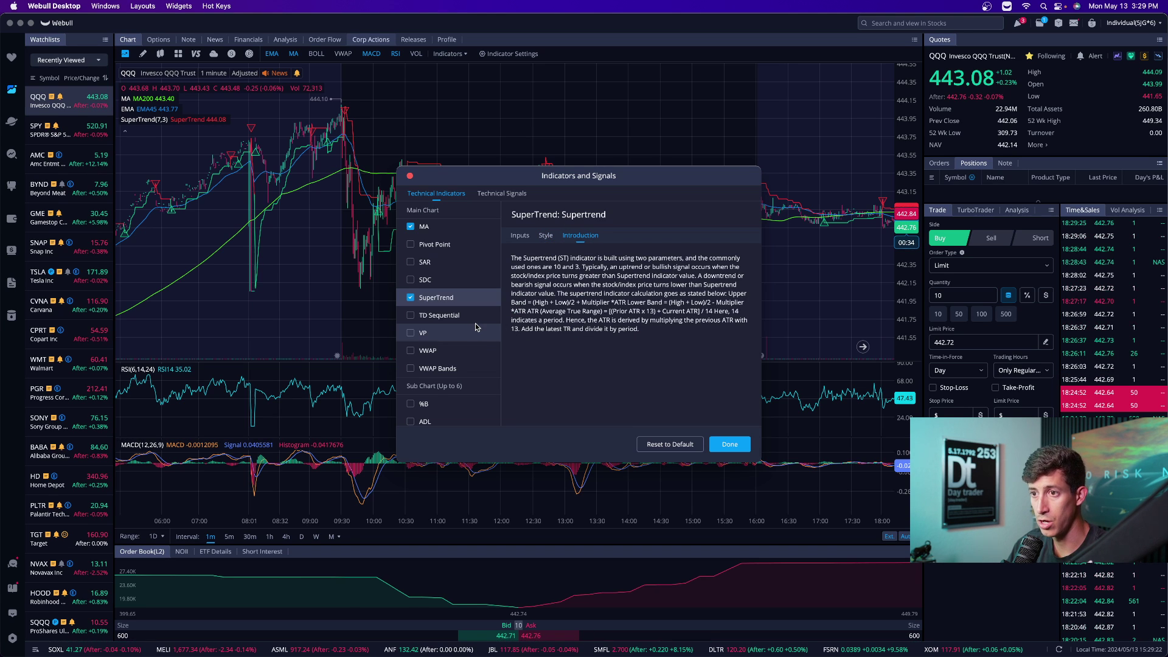
pyautogui.click(547, 242)
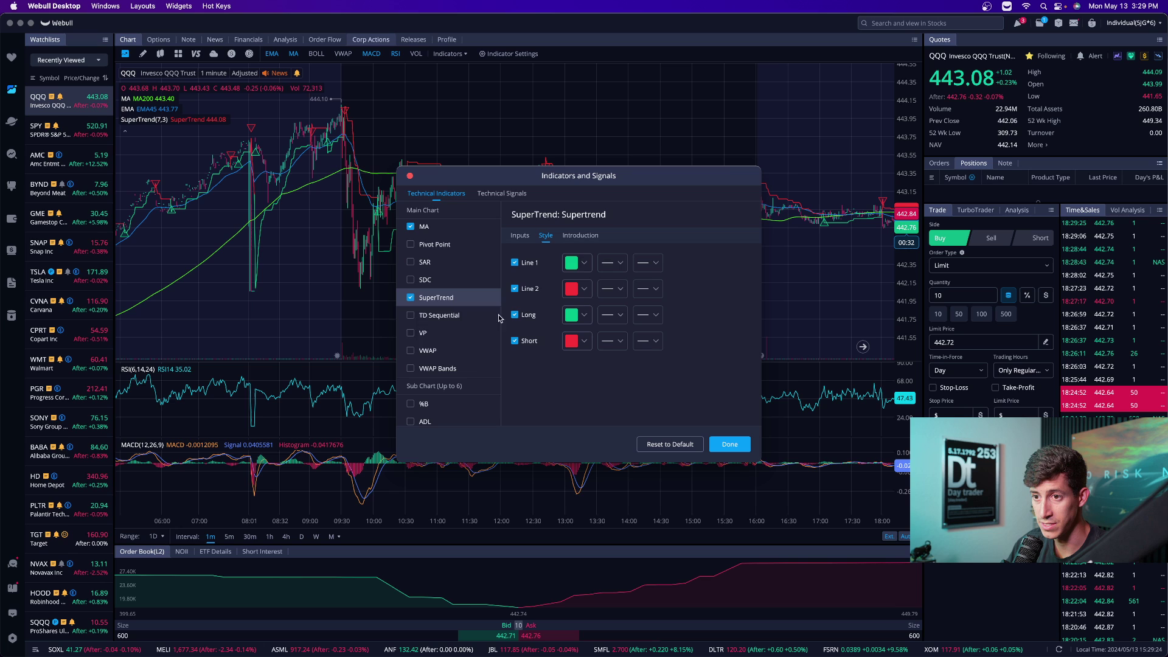
pyautogui.scroll(-5, 498, 315)
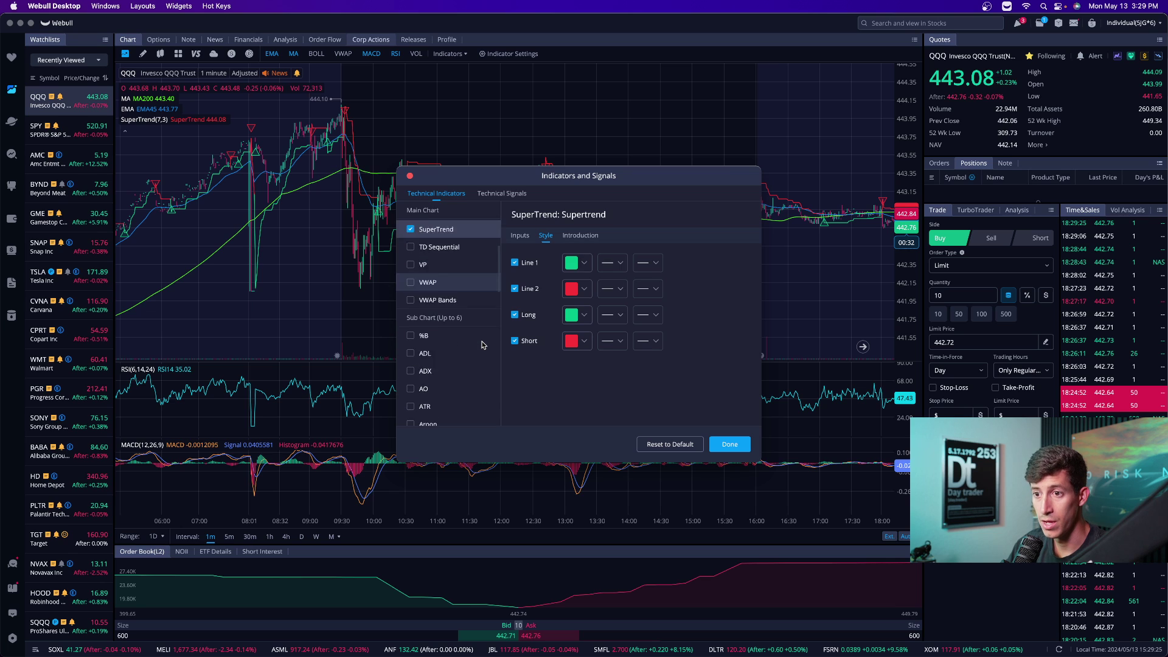
# Close Indicators and Signals and zoom the QQQ 1-minute chart in and out.
pyautogui.click(744, 446)
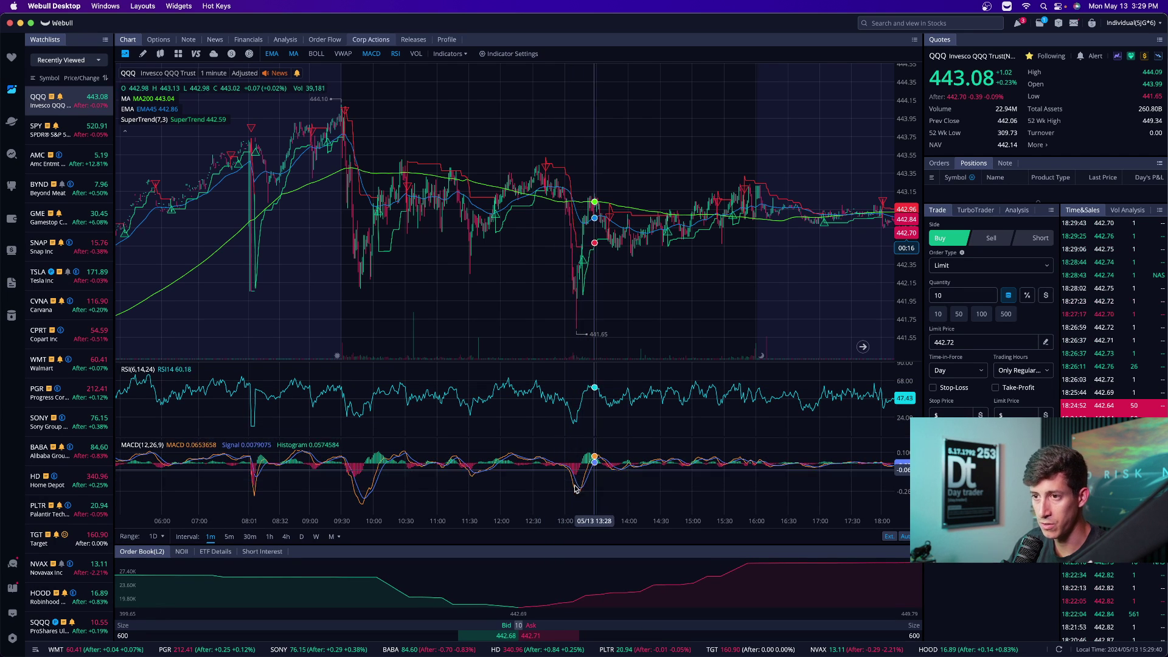
pyautogui.scroll(2, 578, 477)
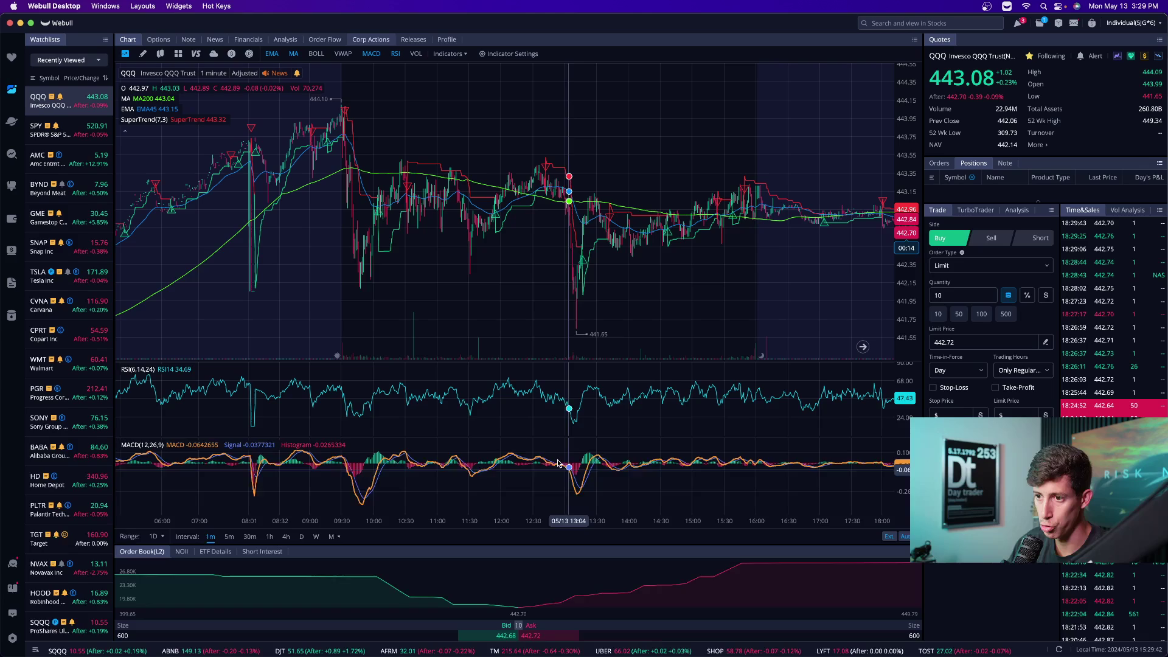
pyautogui.scroll(3, 585, 472)
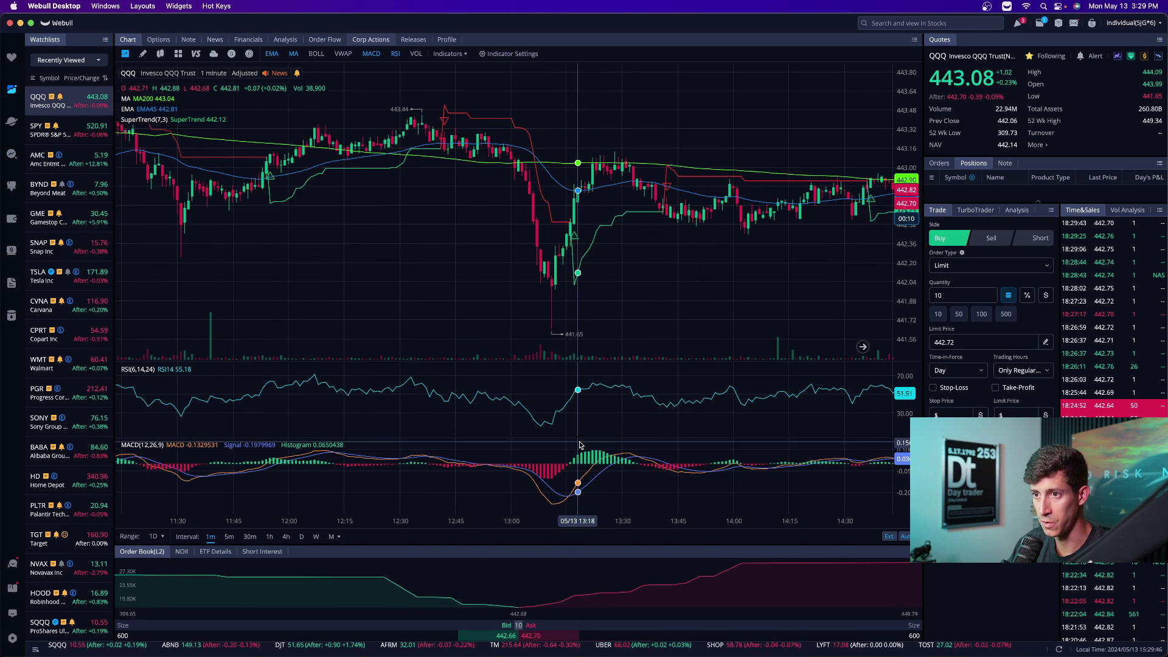
pyautogui.scroll(-3, 580, 419)
pyautogui.scroll(-3, 581, 409)
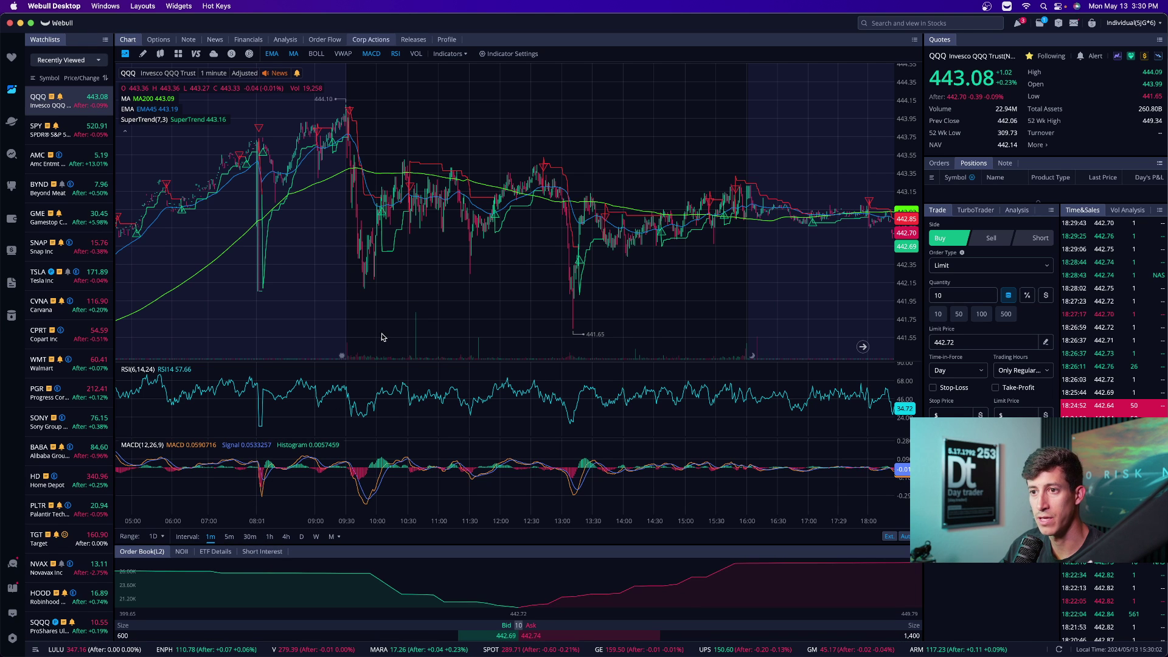
# Compare QQQ on 5-minute, 4-hour and daily candles, then settle on 4-hour candles.
pyautogui.scroll(8, 425, 301)
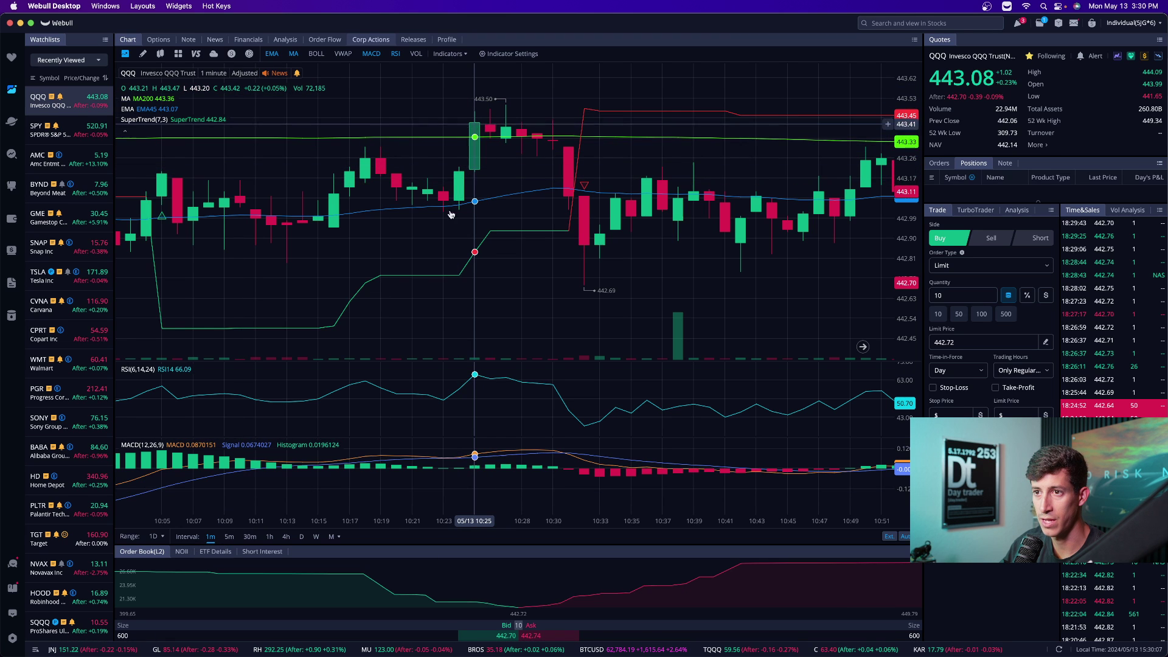
pyautogui.click(230, 537)
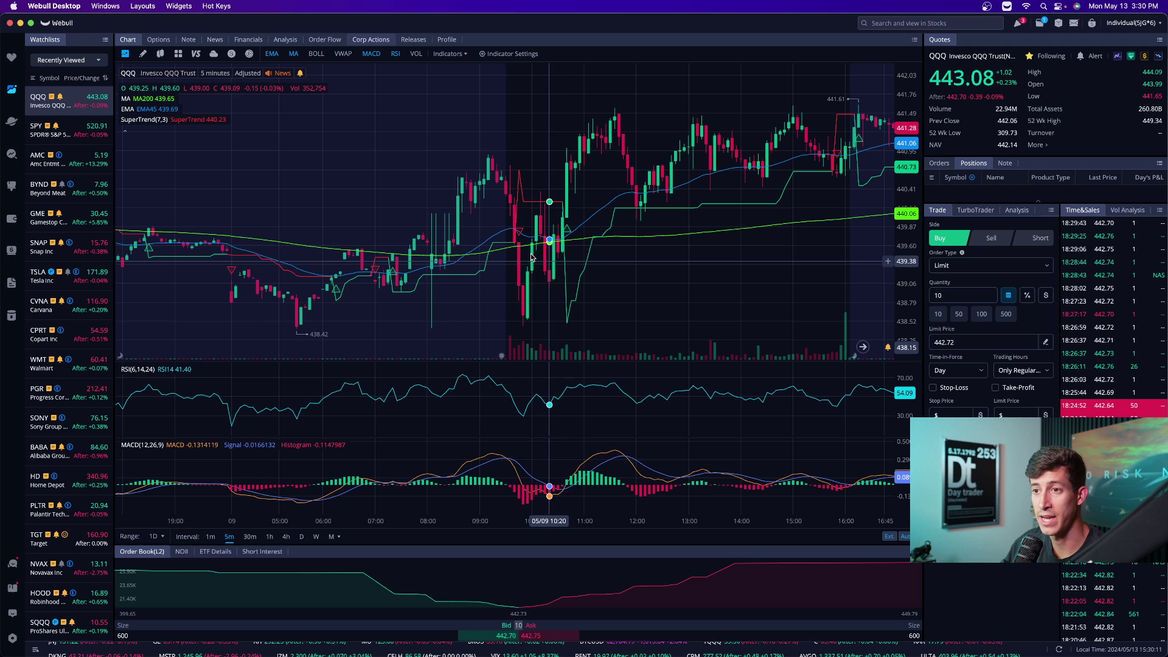
pyautogui.scroll(-3, 542, 277)
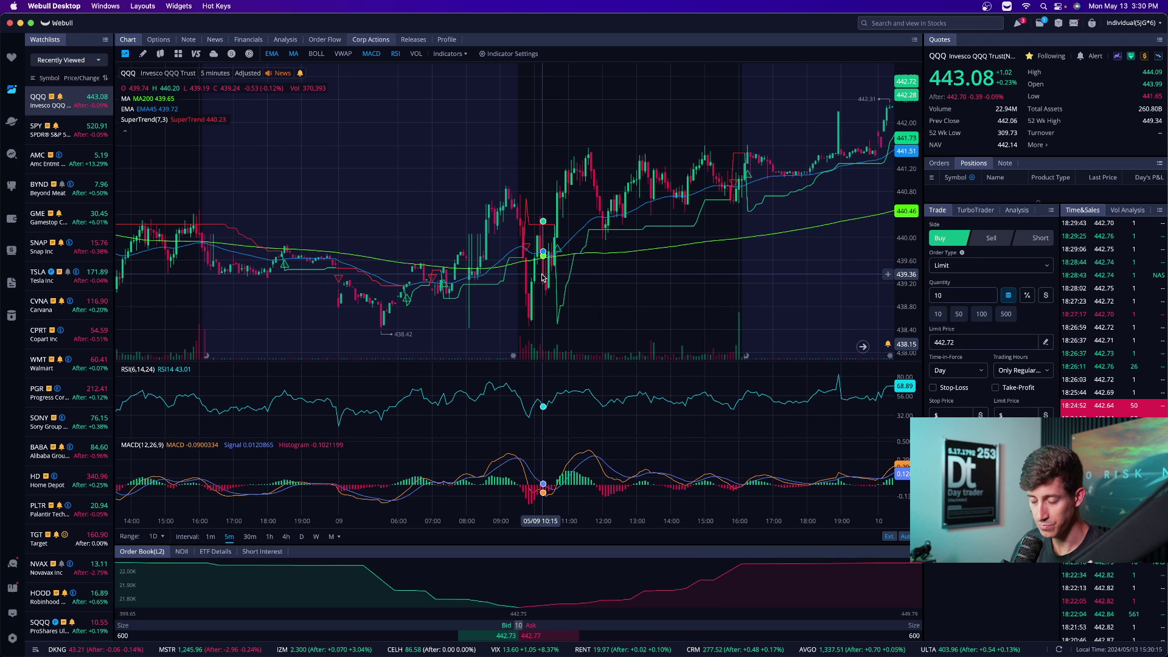
pyautogui.click(286, 537)
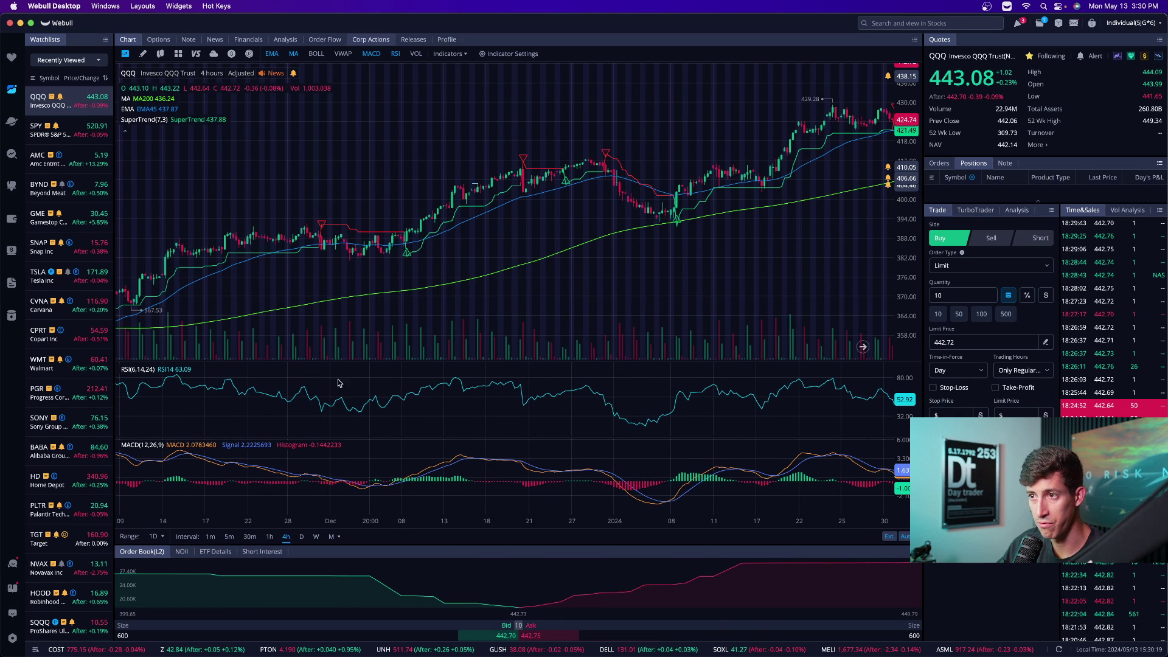
pyautogui.click(302, 537)
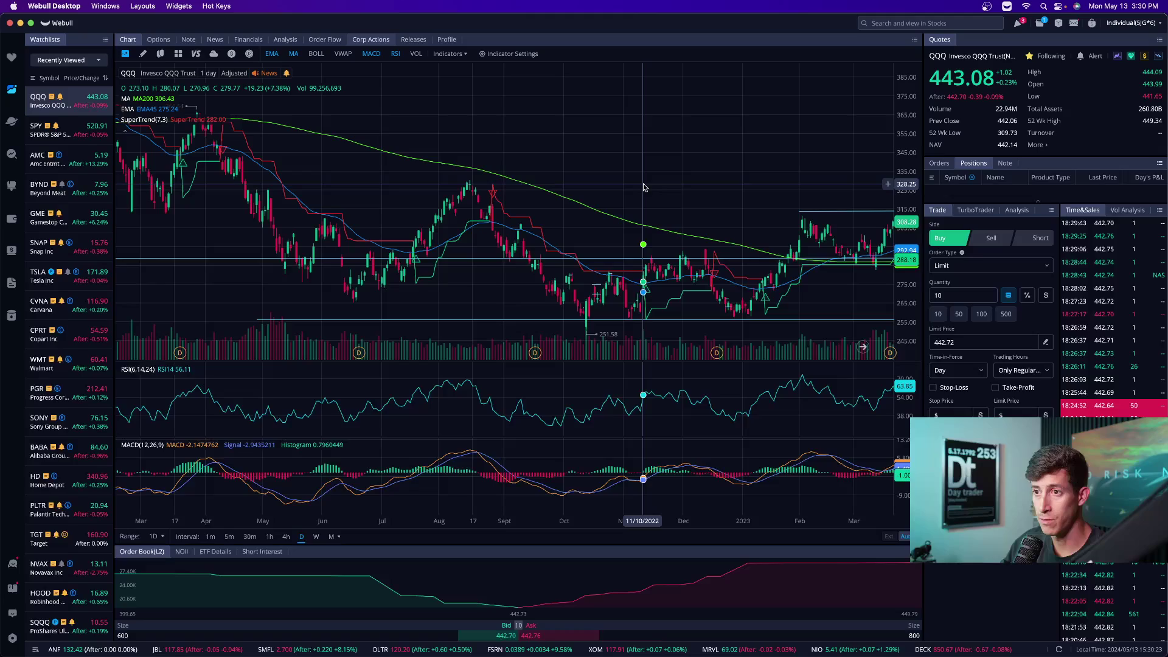
pyautogui.hscroll(10, 644, 187)
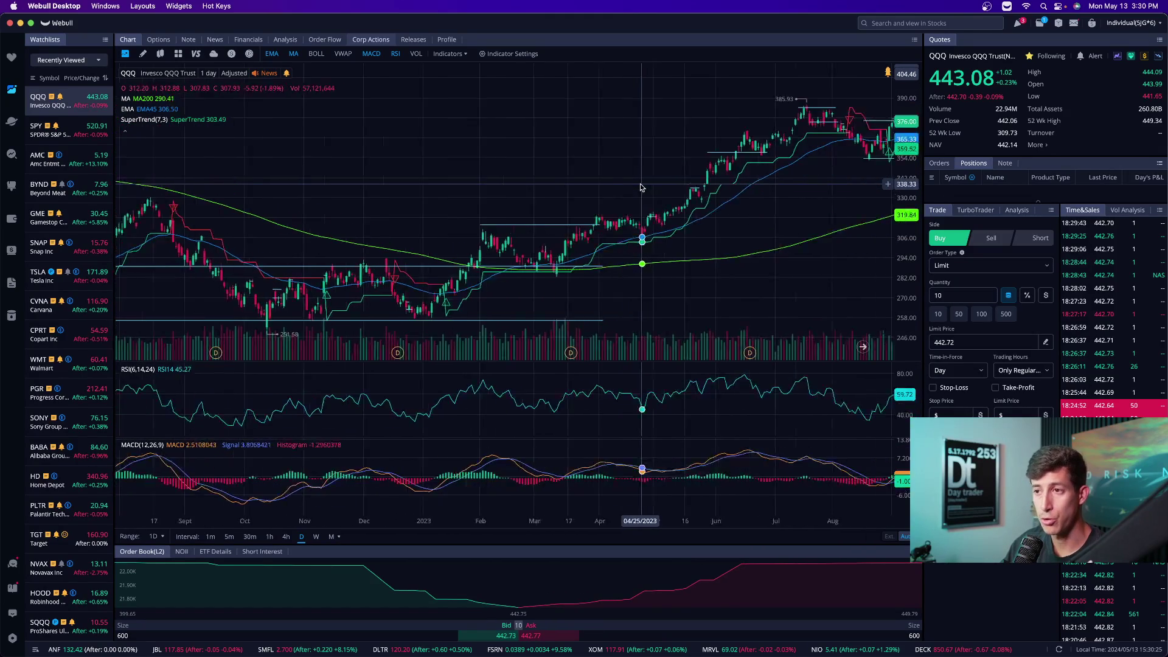
pyautogui.scroll(-5, 640, 187)
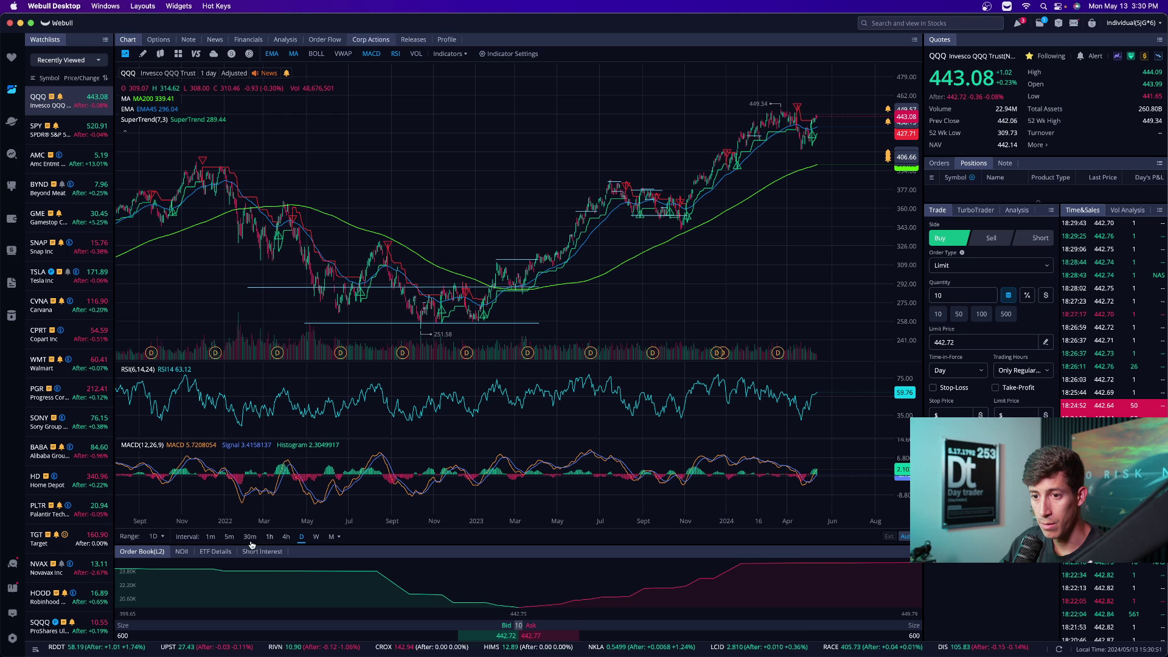
pyautogui.click(229, 536)
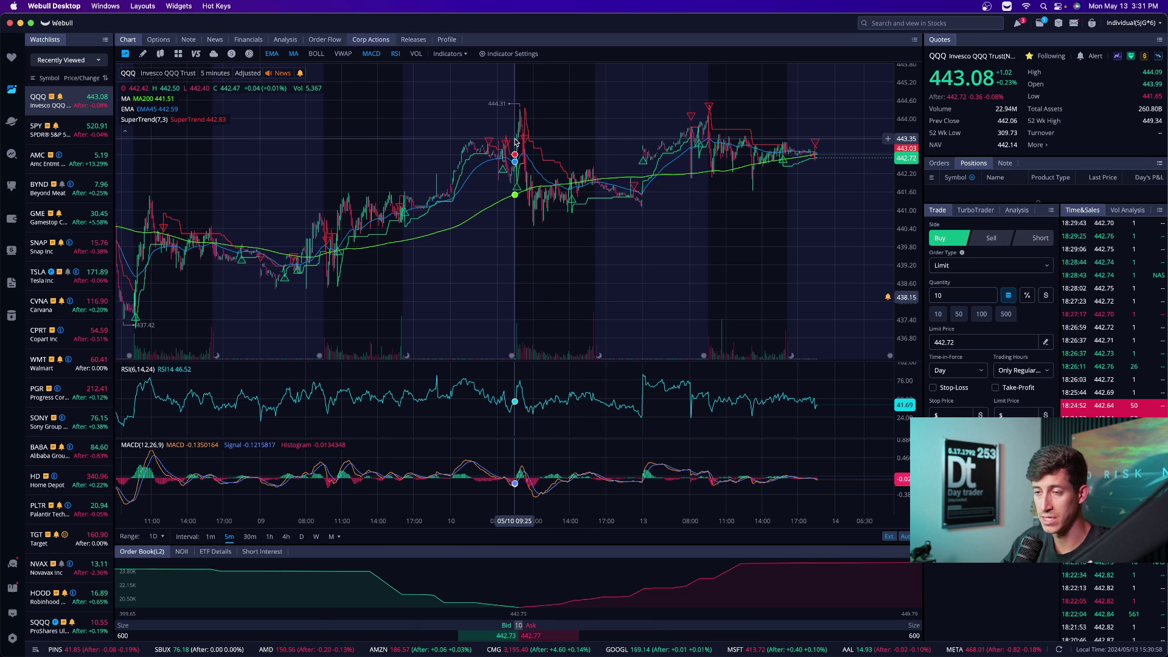
pyautogui.click(286, 537)
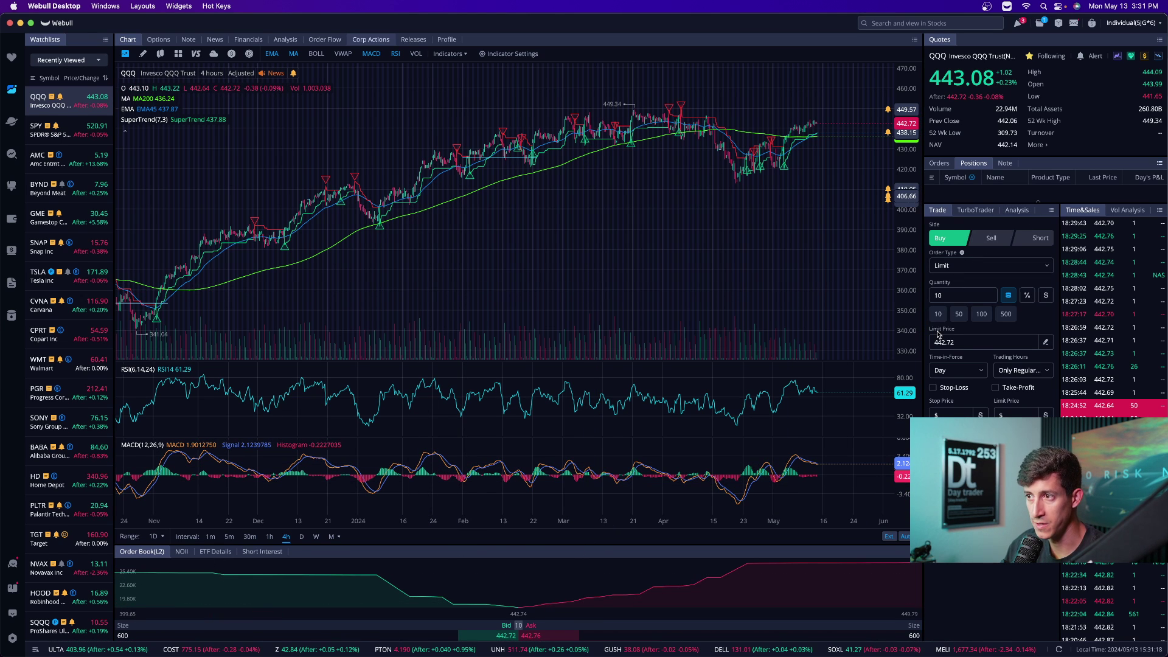
# Compare Market and Limit order types, keeping a 10-share limit at 442.75, then check trading-hours choices.
pyautogui.click(966, 266)
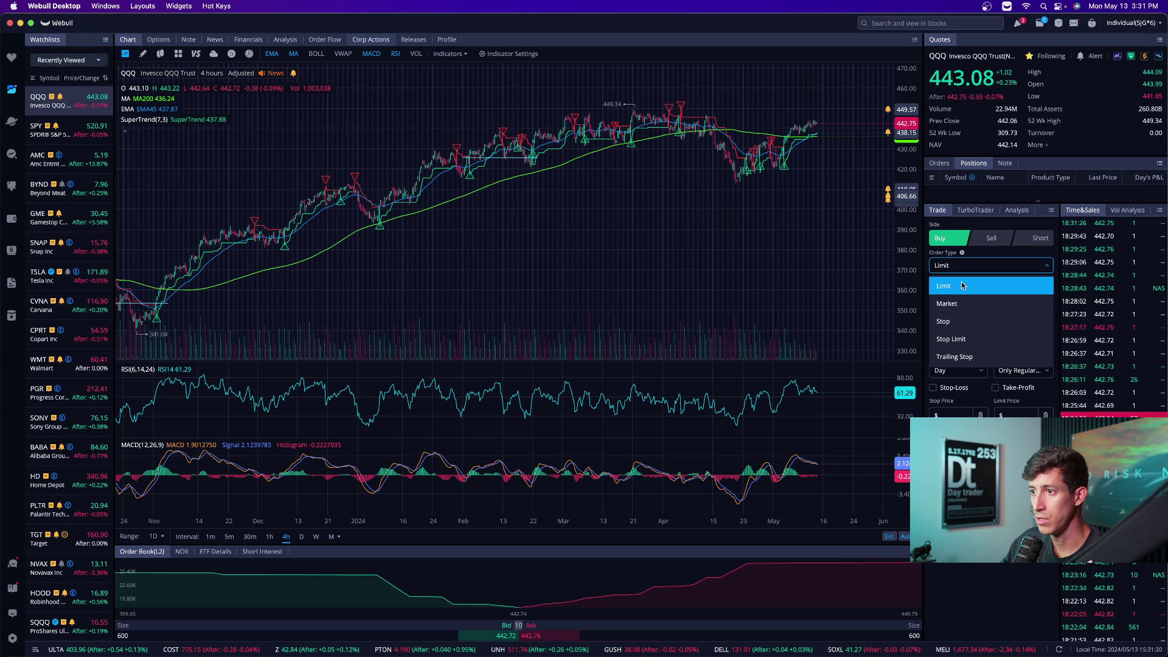
pyautogui.click(958, 303)
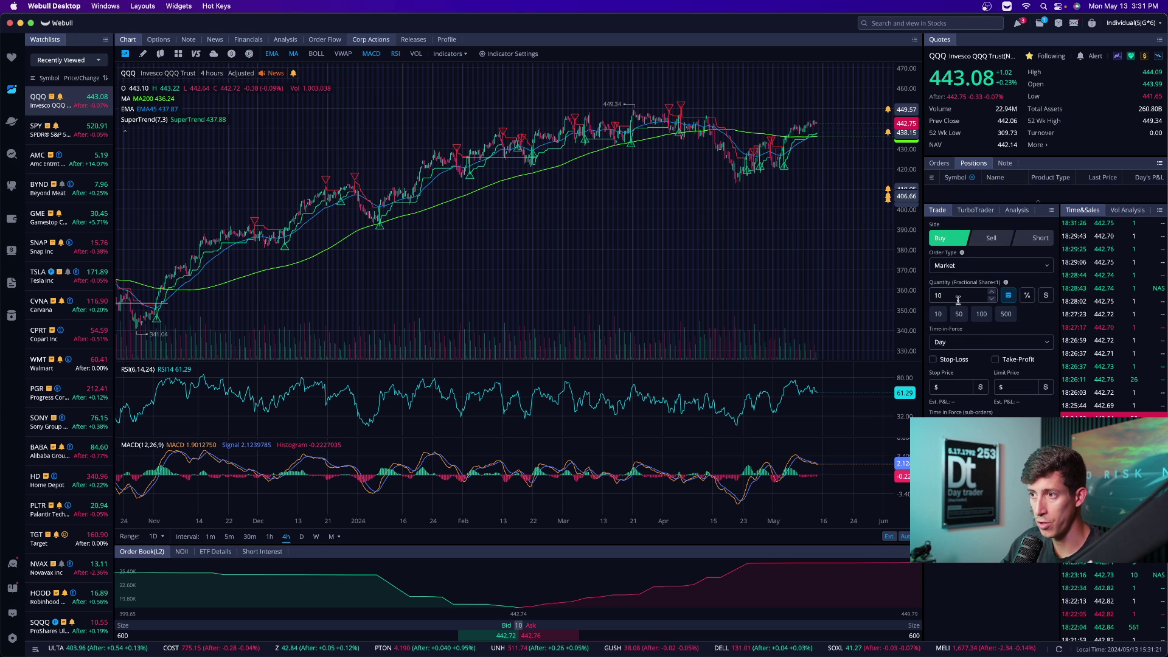
pyautogui.click(974, 266)
pyautogui.click(944, 286)
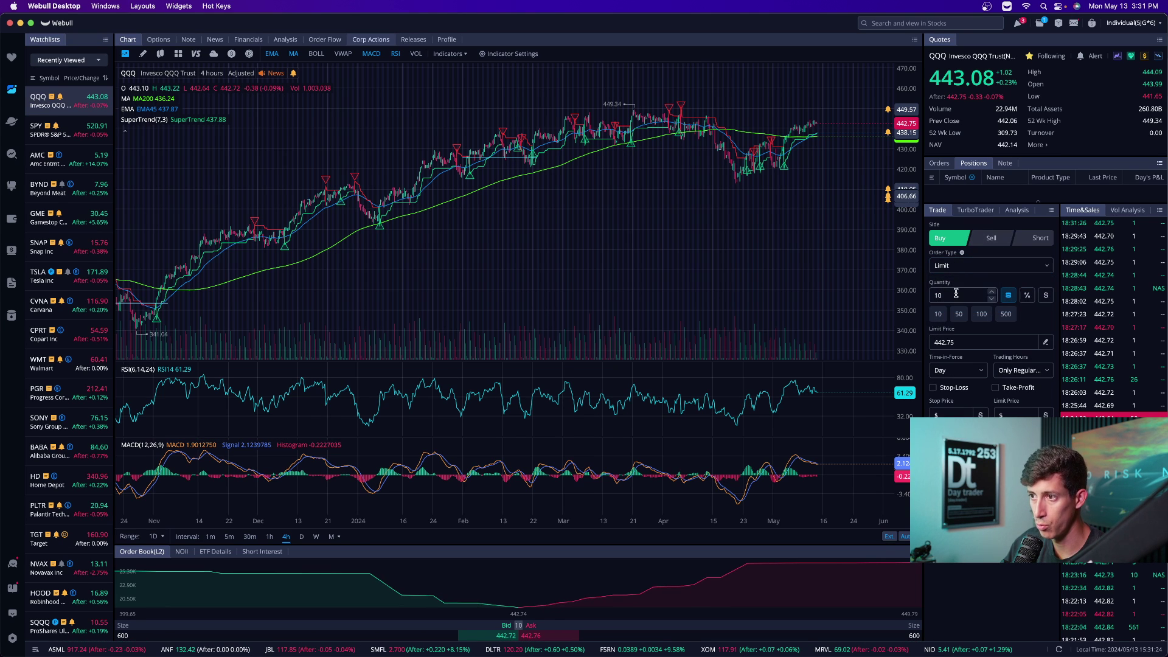
pyautogui.doubleClick(941, 296)
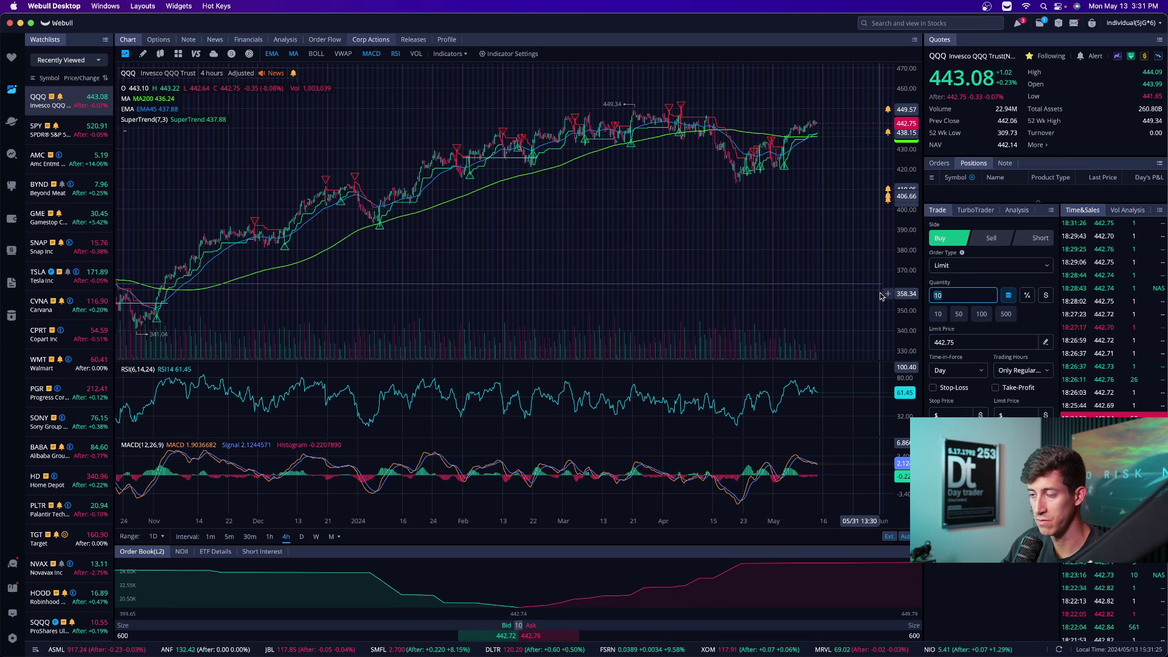
pyautogui.click(943, 267)
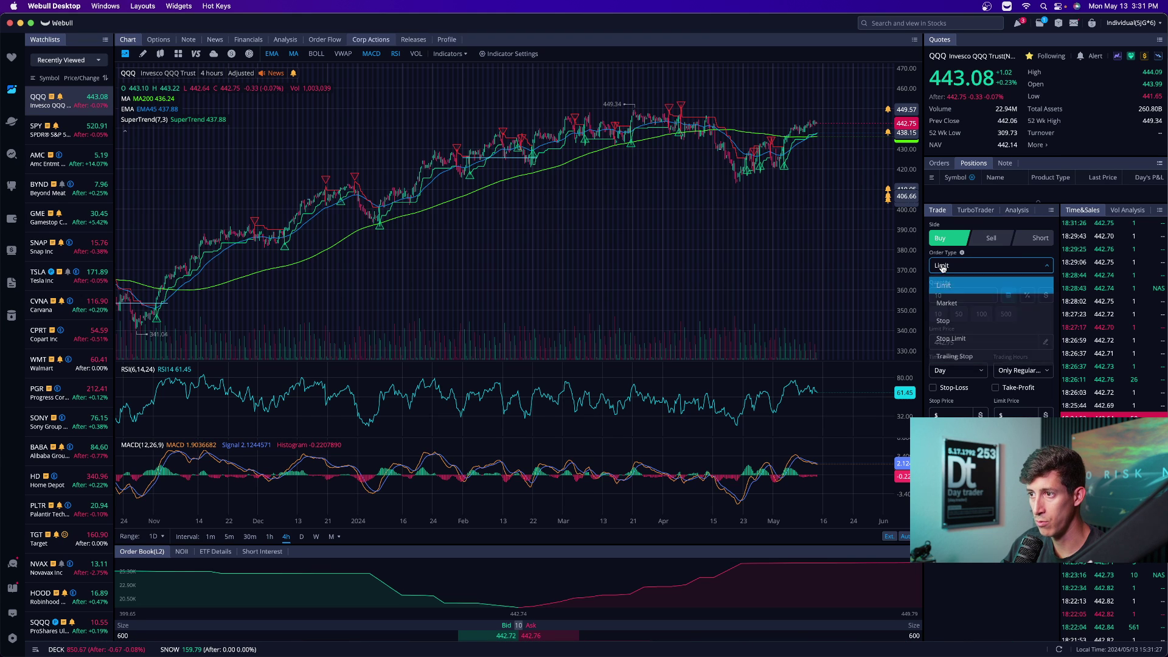
pyautogui.click(973, 305)
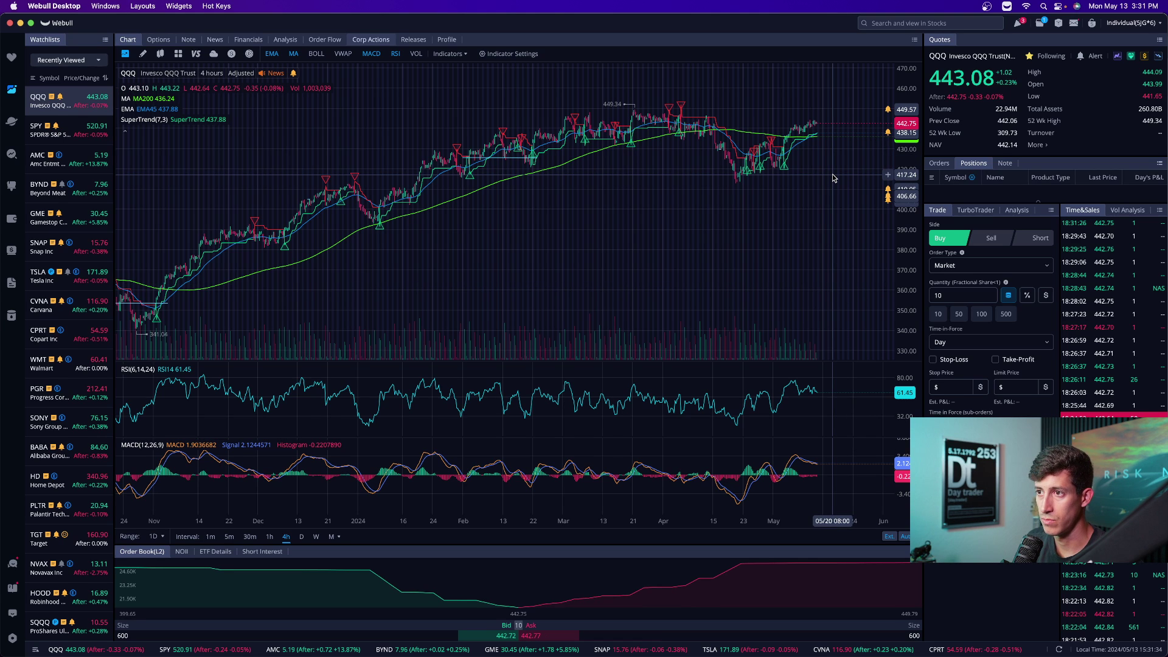
pyautogui.click(957, 266)
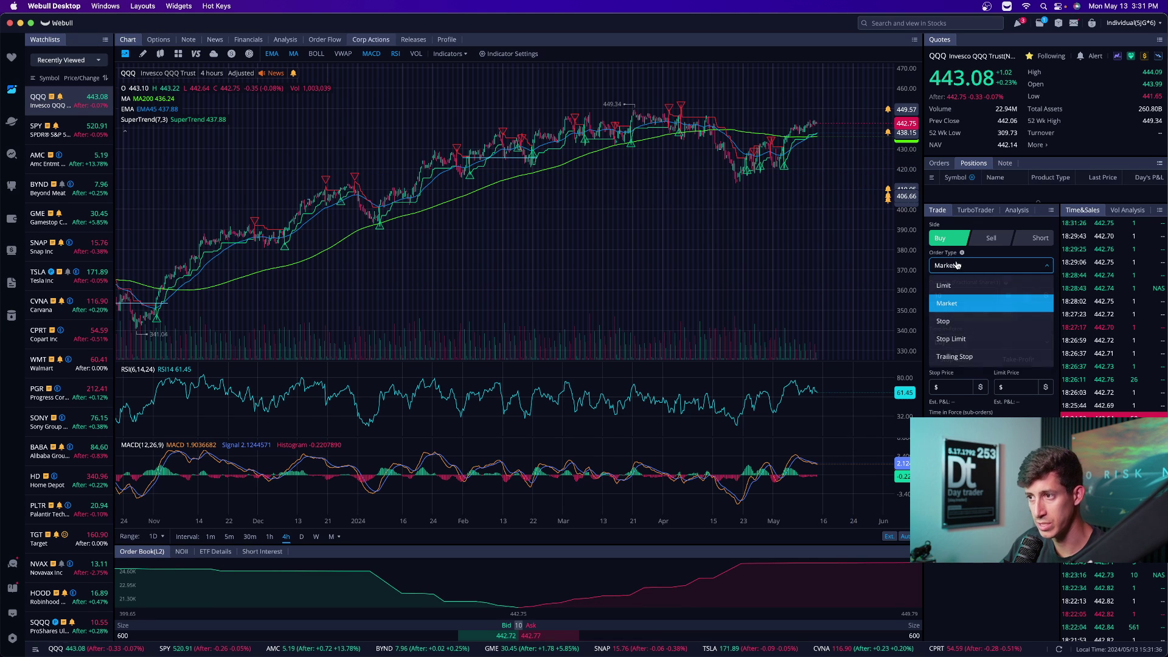
pyautogui.click(960, 287)
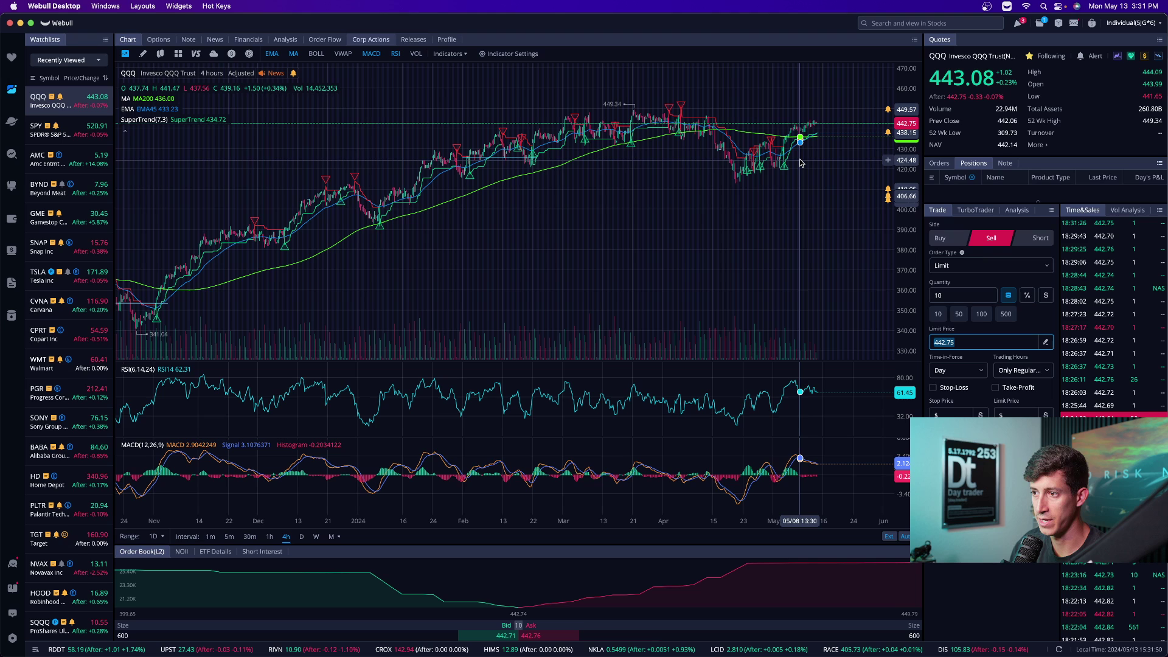
pyautogui.click(1026, 370)
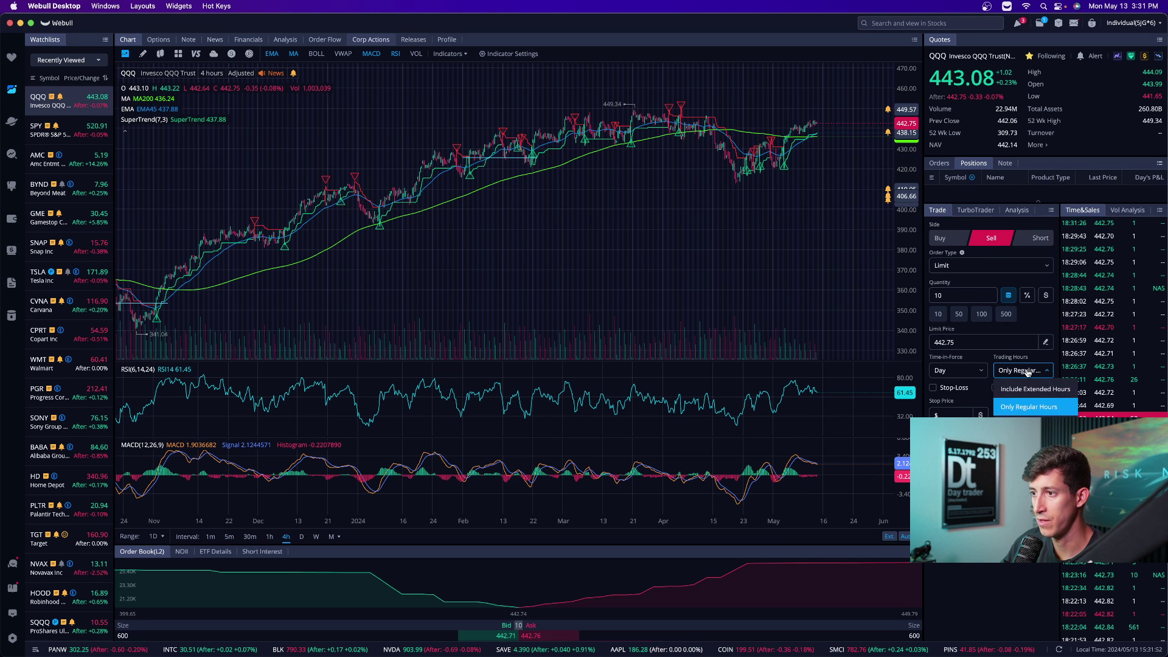
# Keep regular hours, then set the QQQ chart to 1-minute candles with extended hours hidden.
pyautogui.click(826, 243)
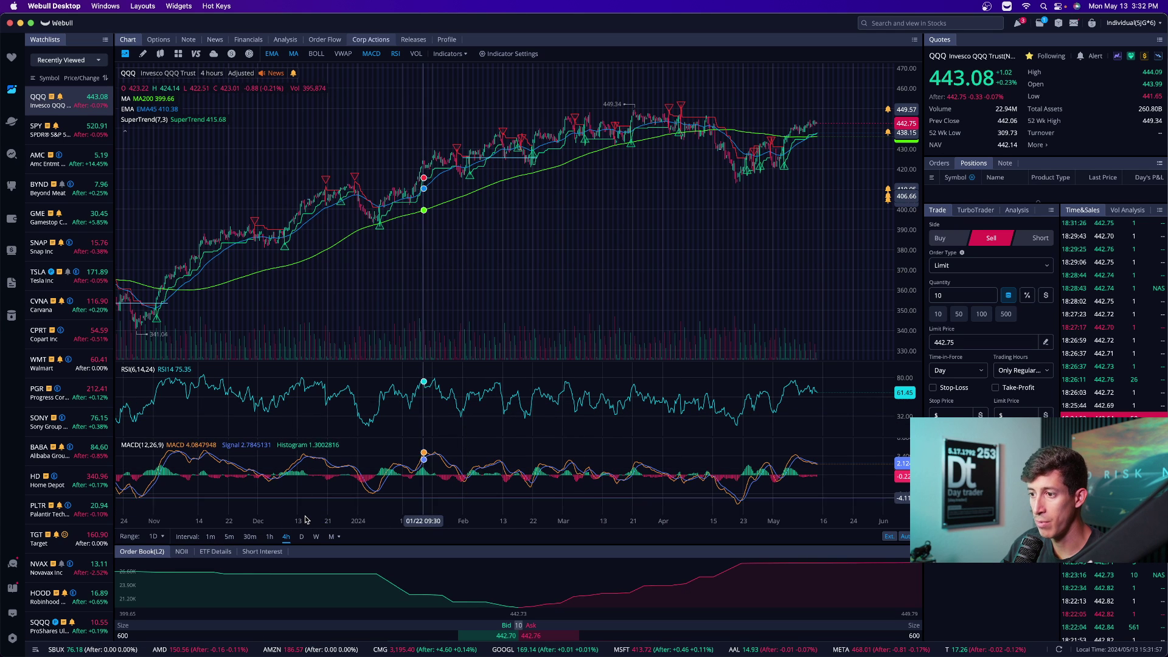
pyautogui.click(211, 536)
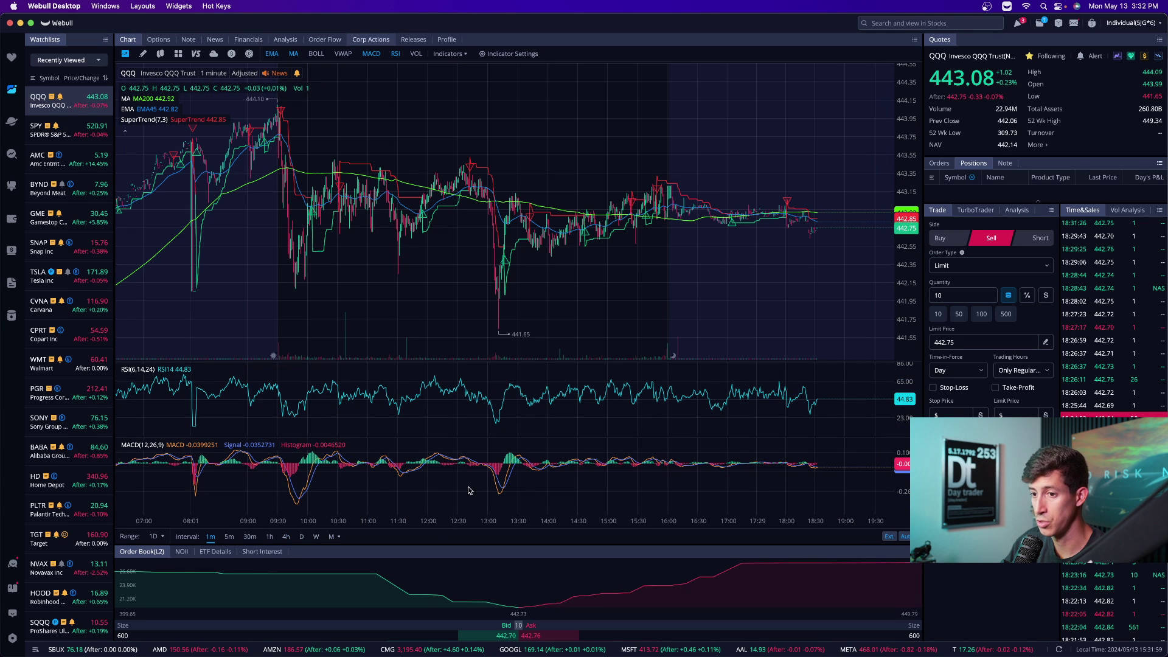
pyautogui.click(286, 536)
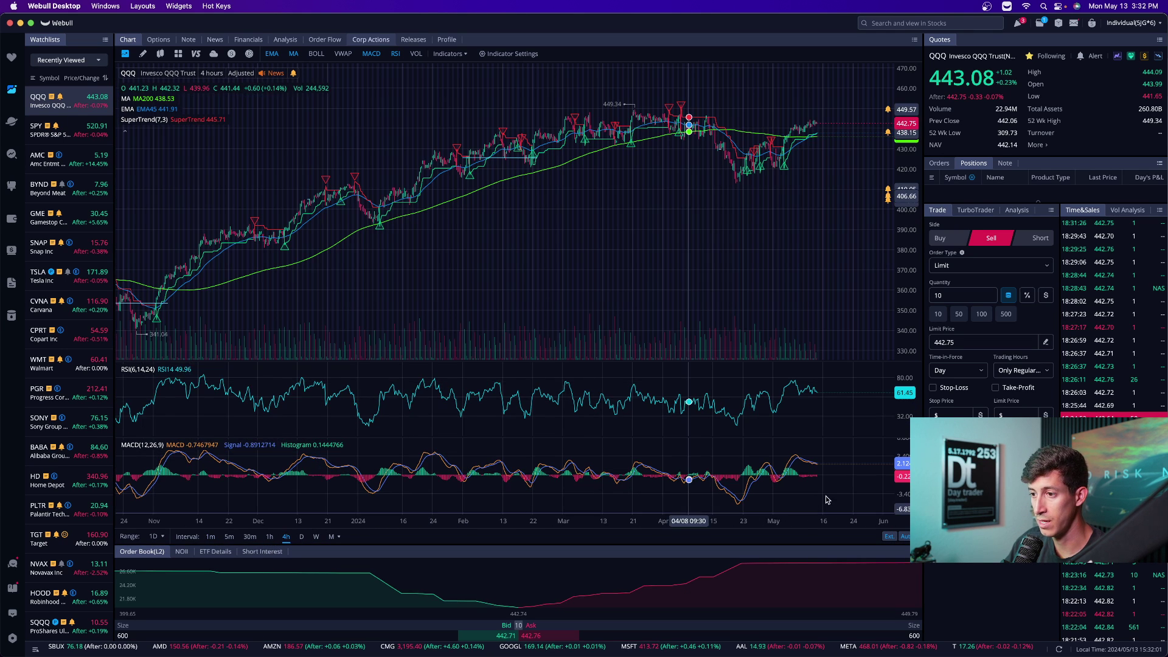
pyautogui.click(888, 537)
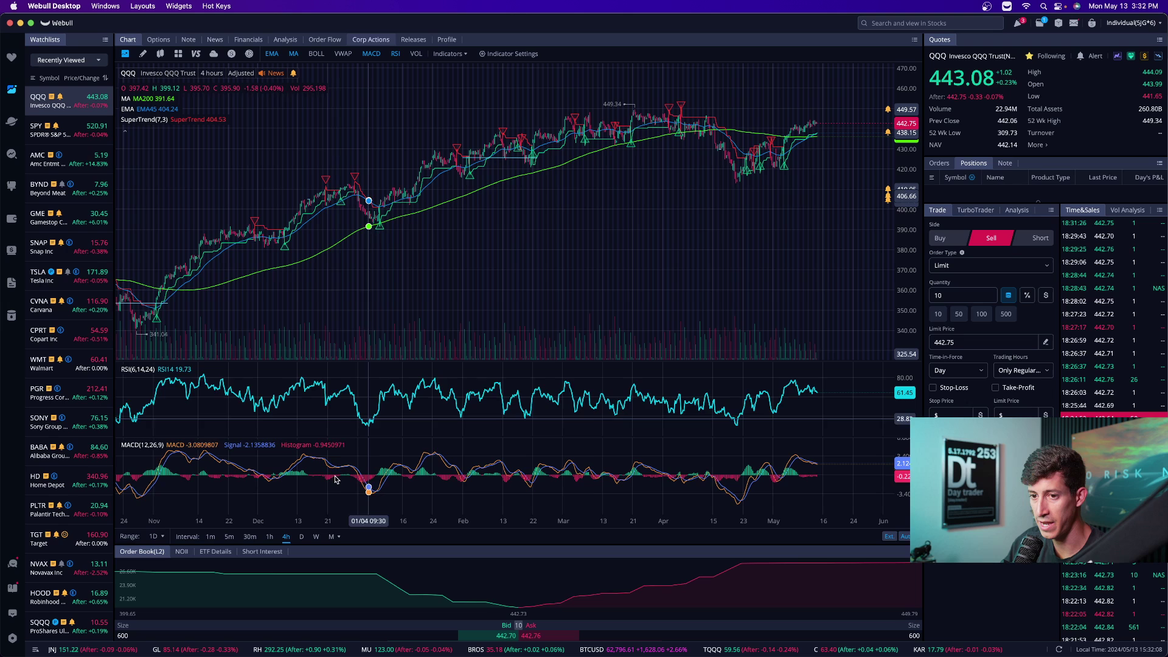
pyautogui.click(210, 537)
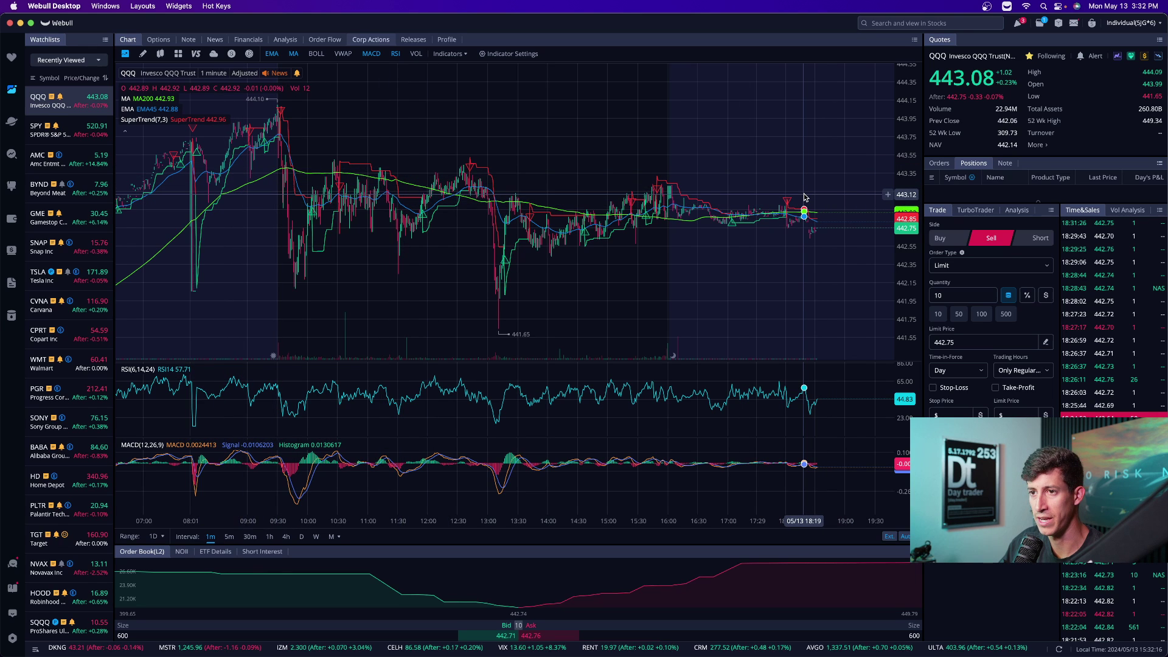
pyautogui.hscroll(-5, 195, 245)
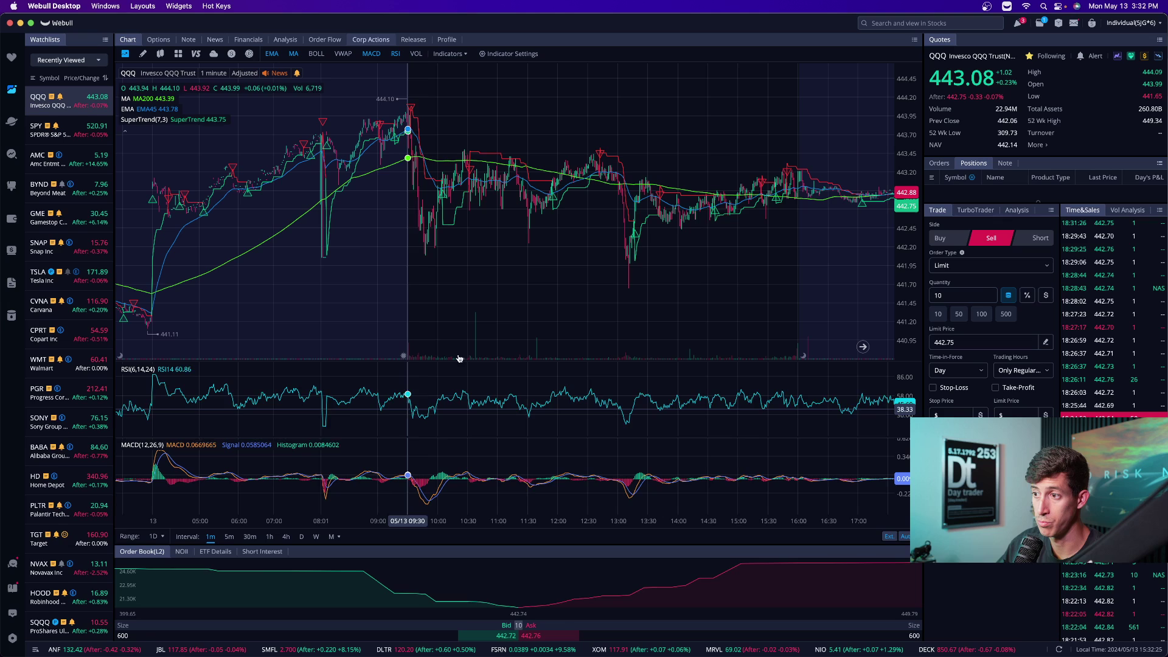
# Set the order's trading hours to include extended hours, keeping it a limit order.
pyautogui.click(1023, 371)
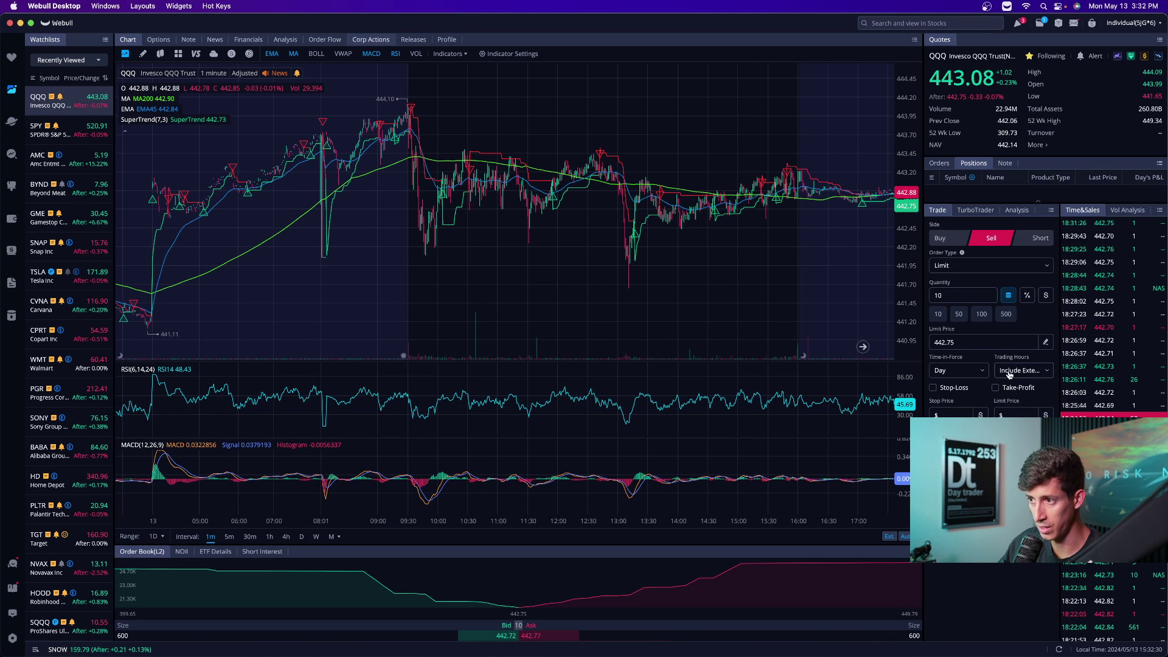
pyautogui.click(941, 264)
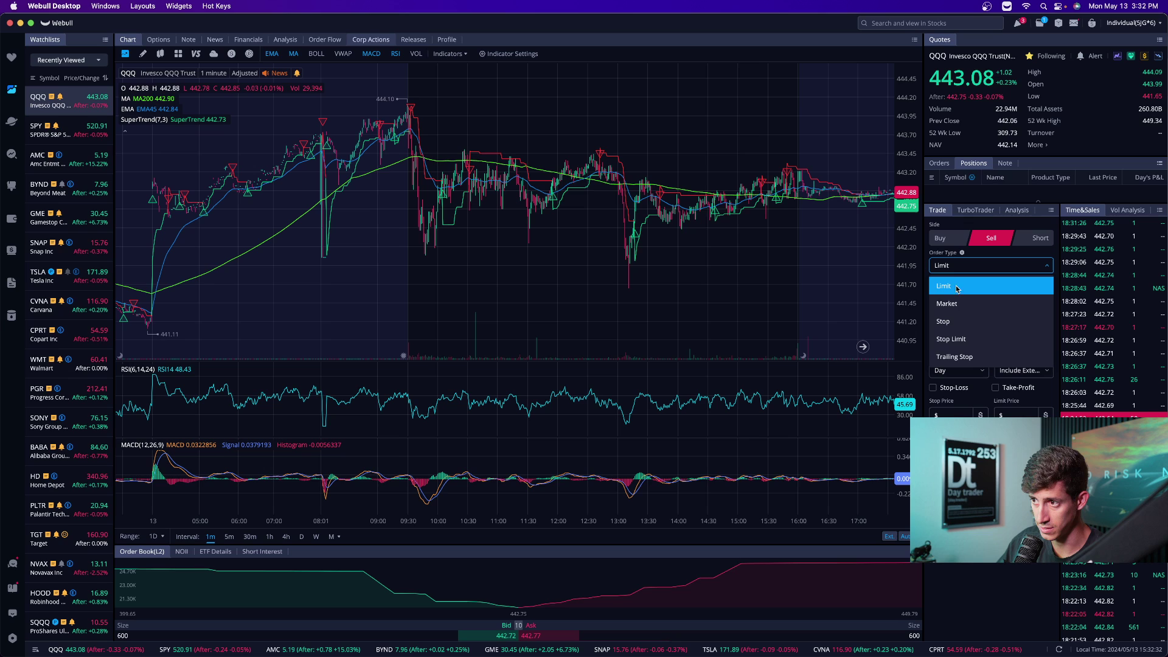
pyautogui.click(832, 258)
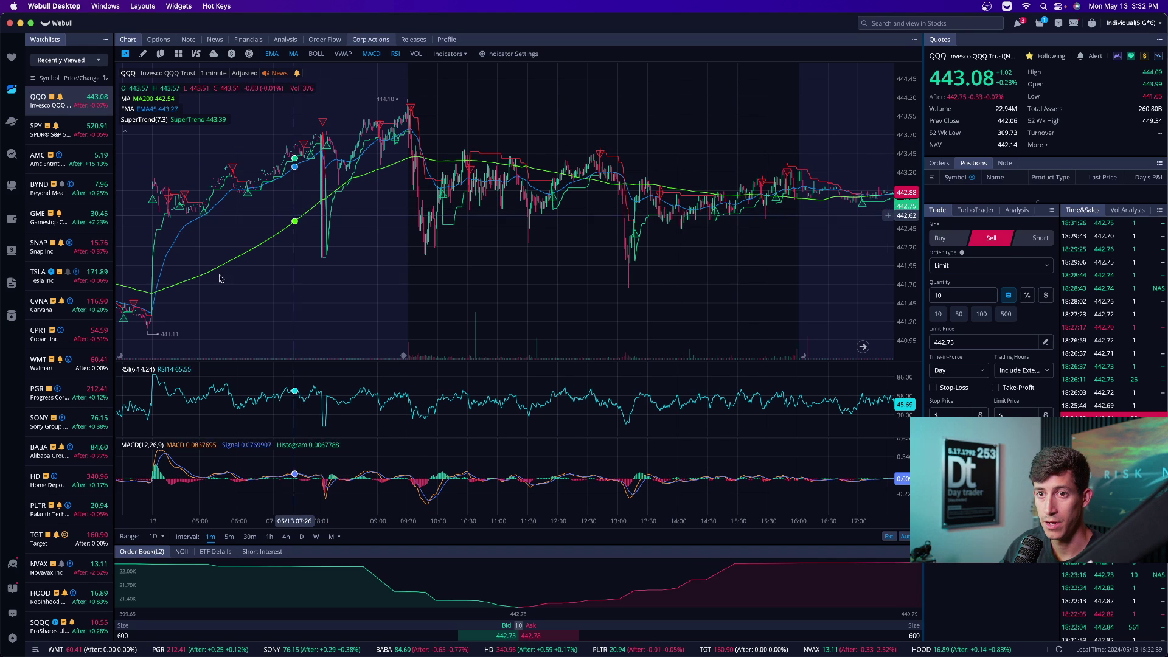
# Load HOOD from the watchlist, then bring up the recent-symbols search list.
pyautogui.click(97, 597)
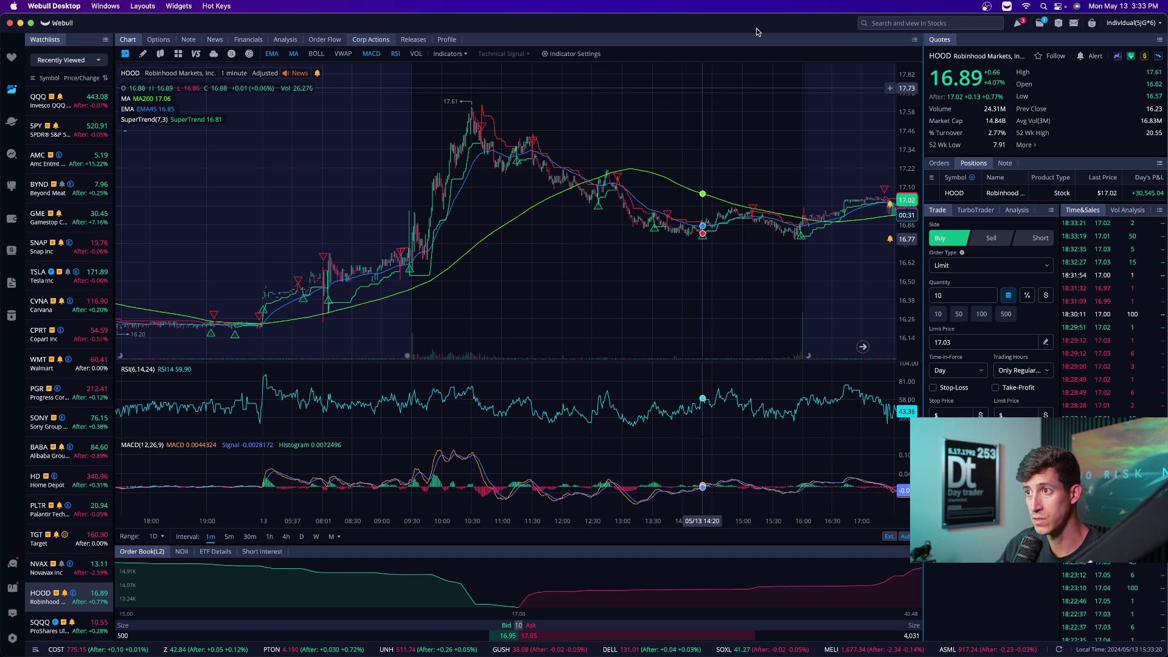
pyautogui.click(910, 24)
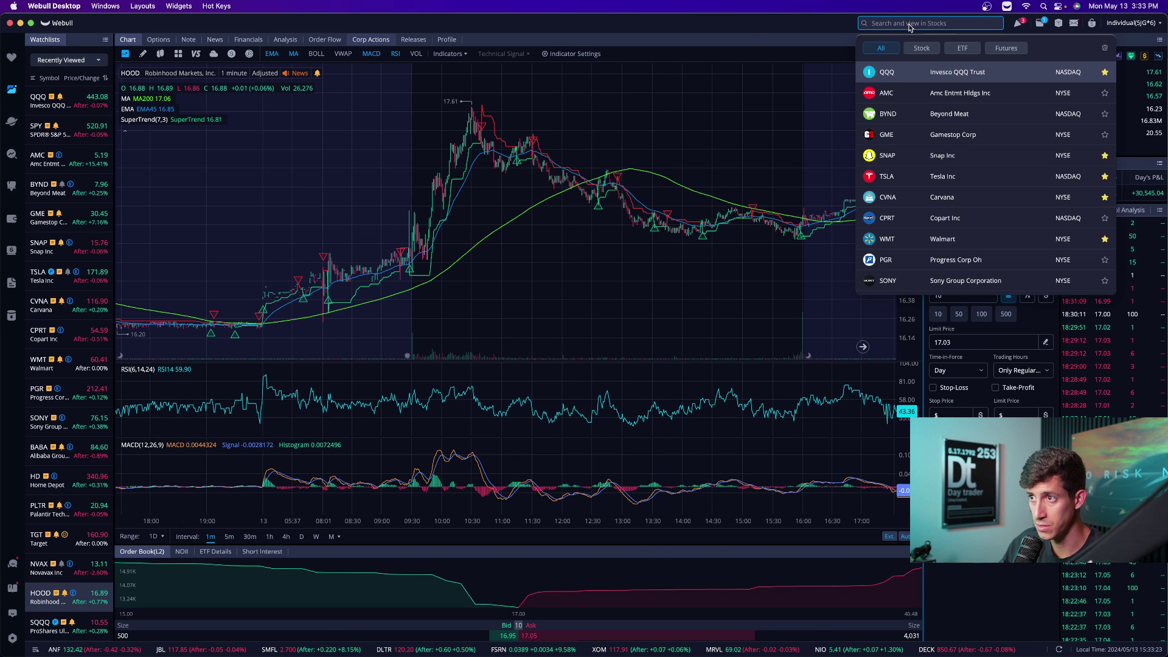
# Pick AMC from the recent symbols to show it on the 1-minute chart and order ticket.
pyautogui.click(911, 92)
pyautogui.hscroll(5, 755, 161)
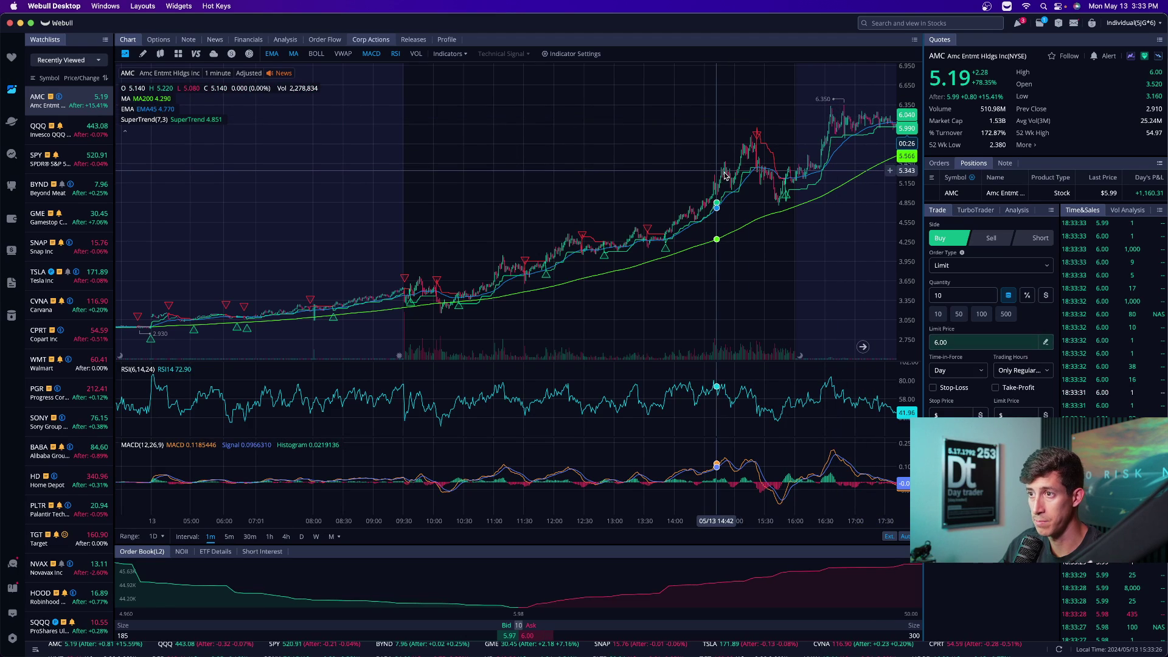